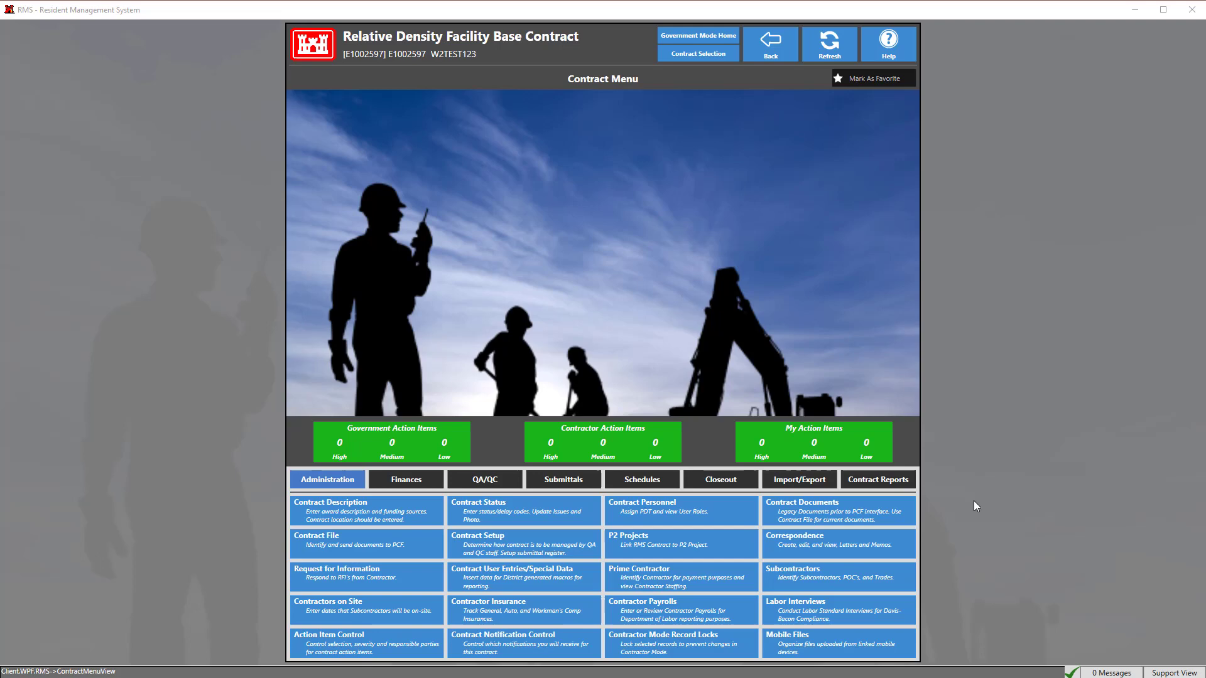
Turn on 'Allow Government to enter Contractor Data' in contract setup, authenticating with the account password
{"action": "left_click", "coordinate": [545, 534]}
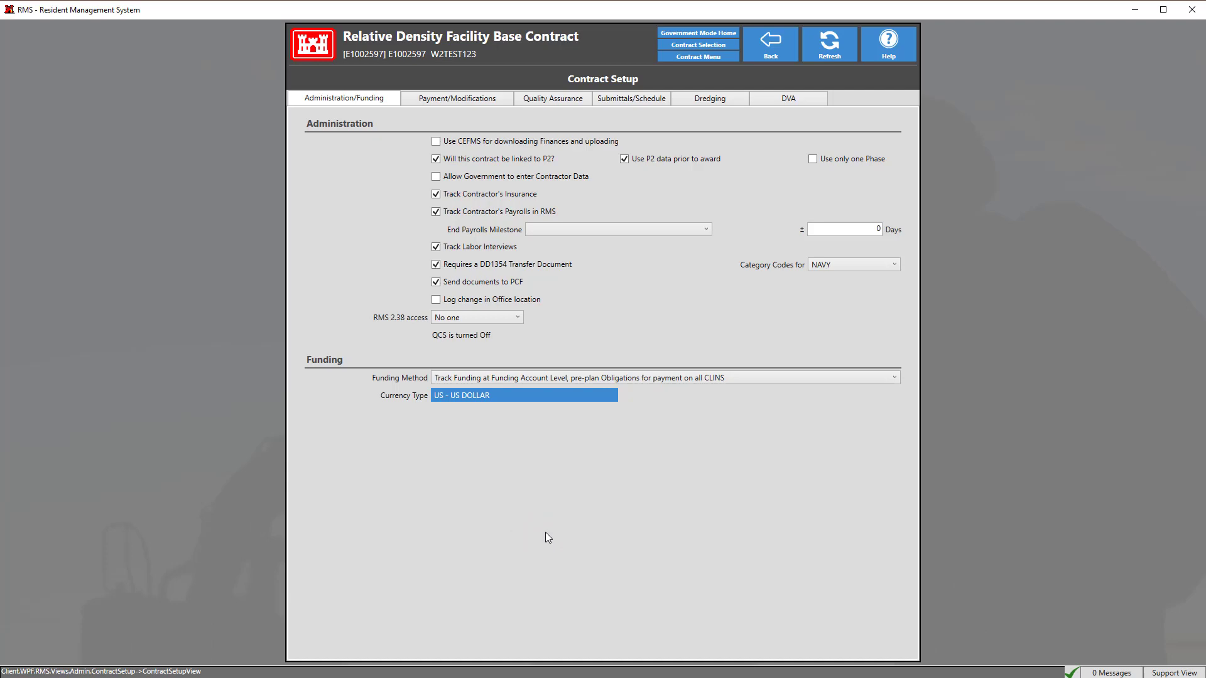
{"action": "left_click", "coordinate": [485, 176]}
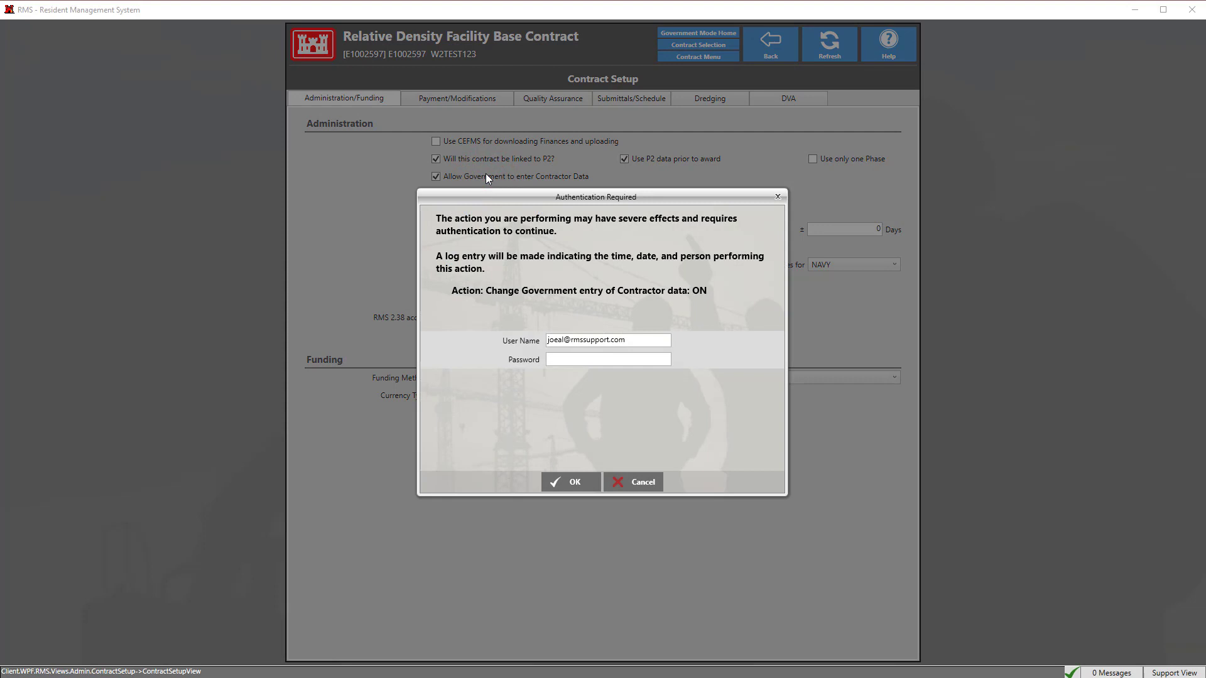
{"action": "key", "text": "Tab"}
{"action": "left_click", "coordinate": [561, 356]}
{"action": "key", "text": "ctrl+v"}
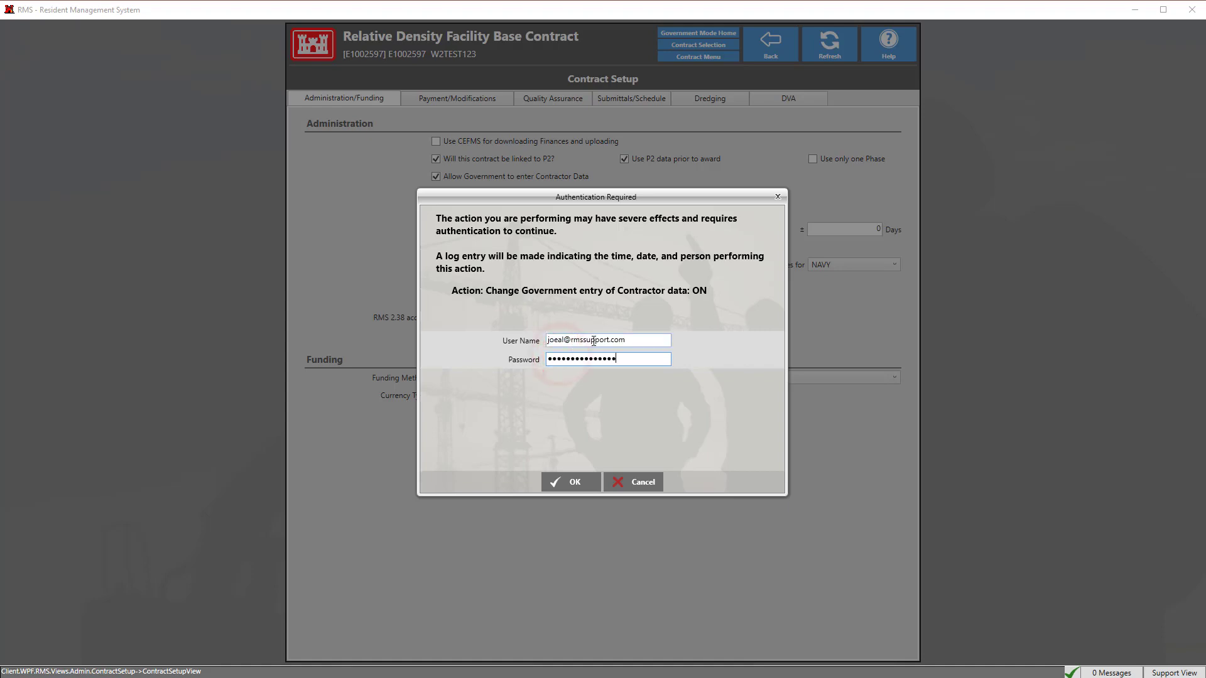
{"action": "left_click", "coordinate": [587, 484]}
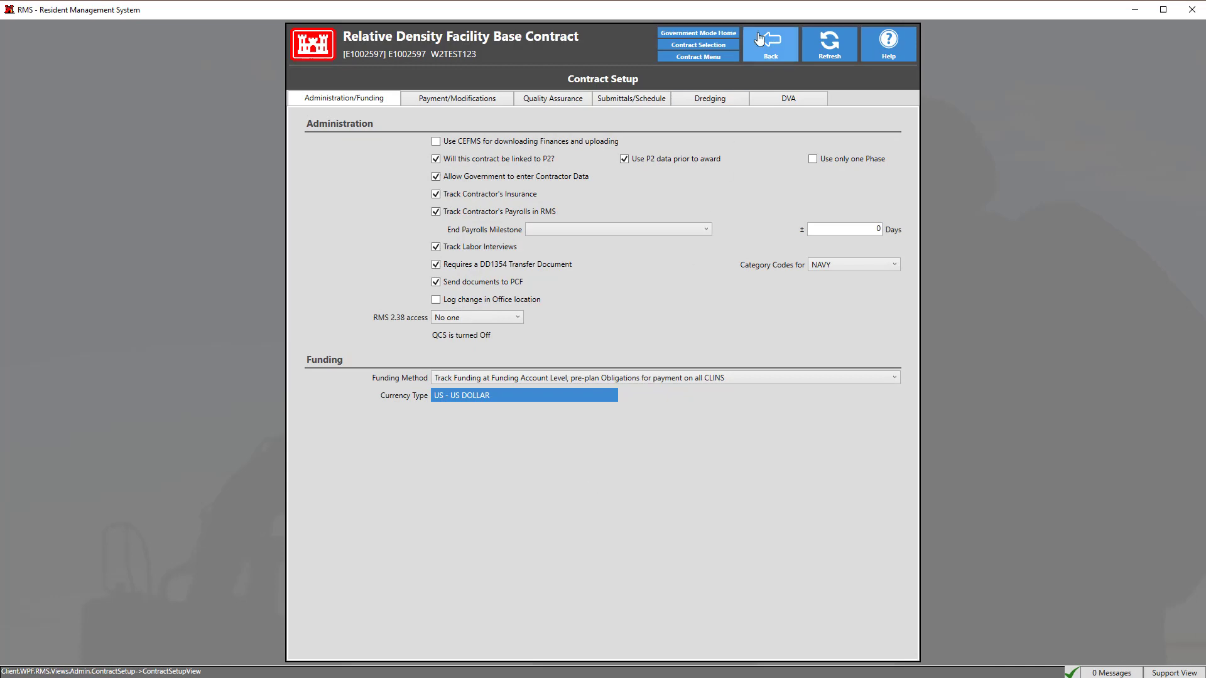
Add a new Contractor RFI from the Request for Information list, creating RFI-0002
{"action": "left_click", "coordinate": [759, 39]}
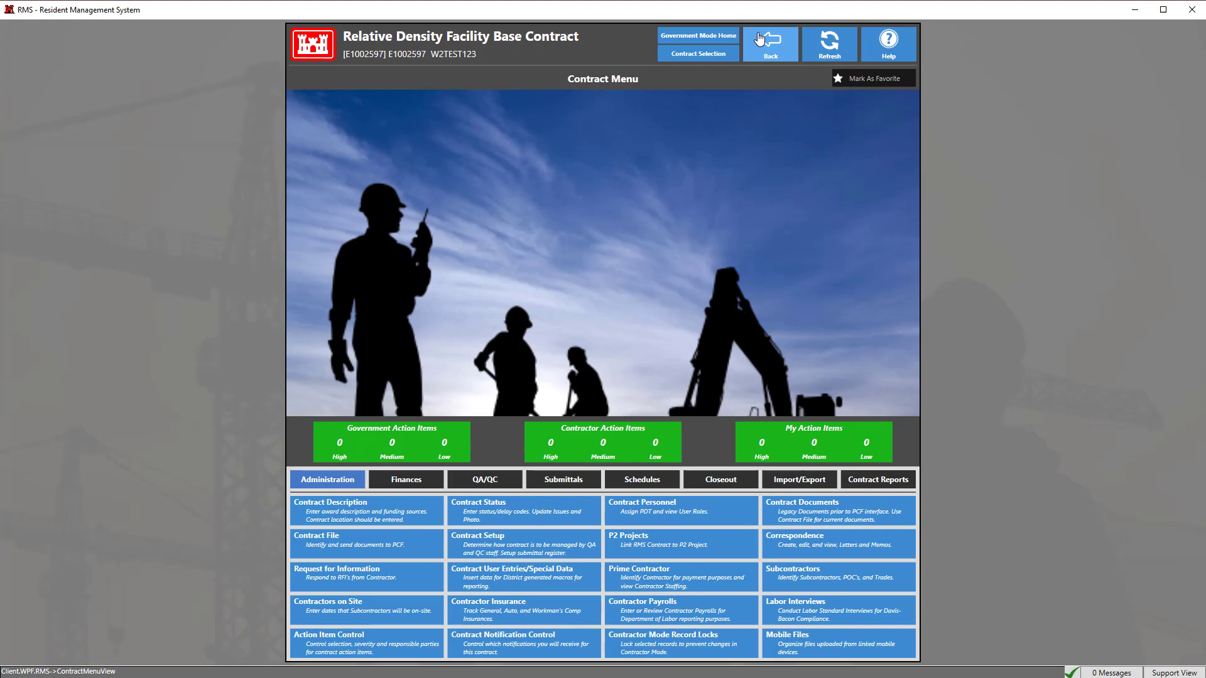
{"action": "left_click", "coordinate": [405, 570]}
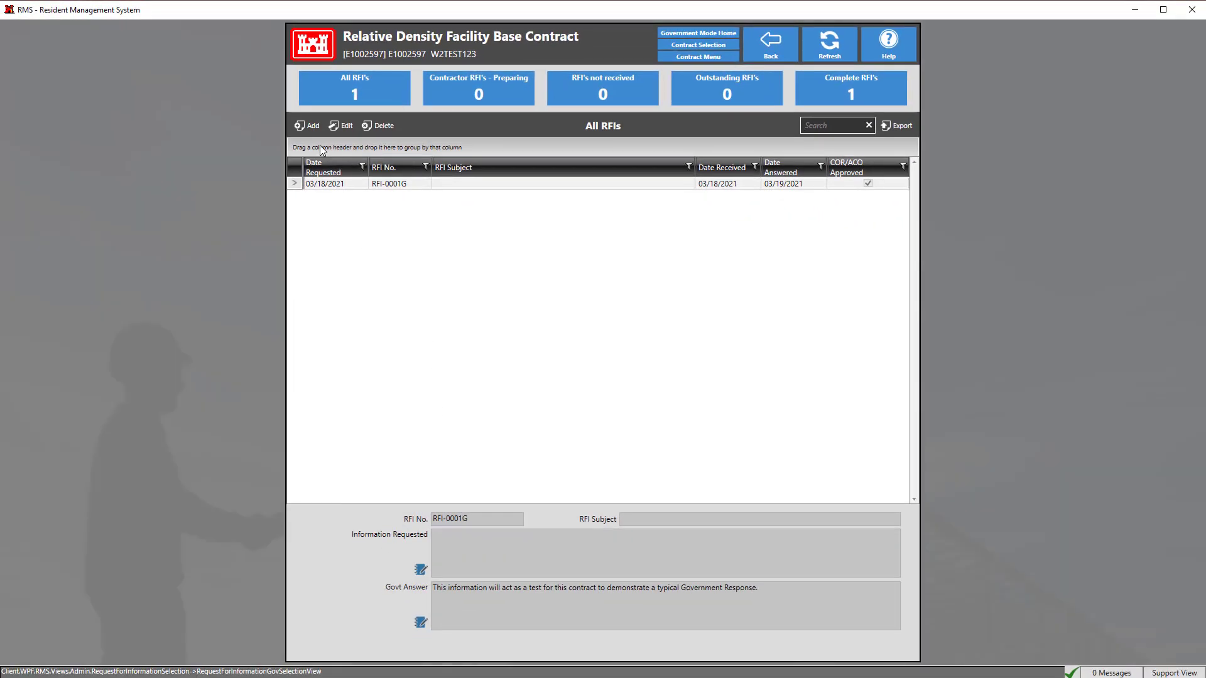
{"action": "left_click", "coordinate": [309, 127]}
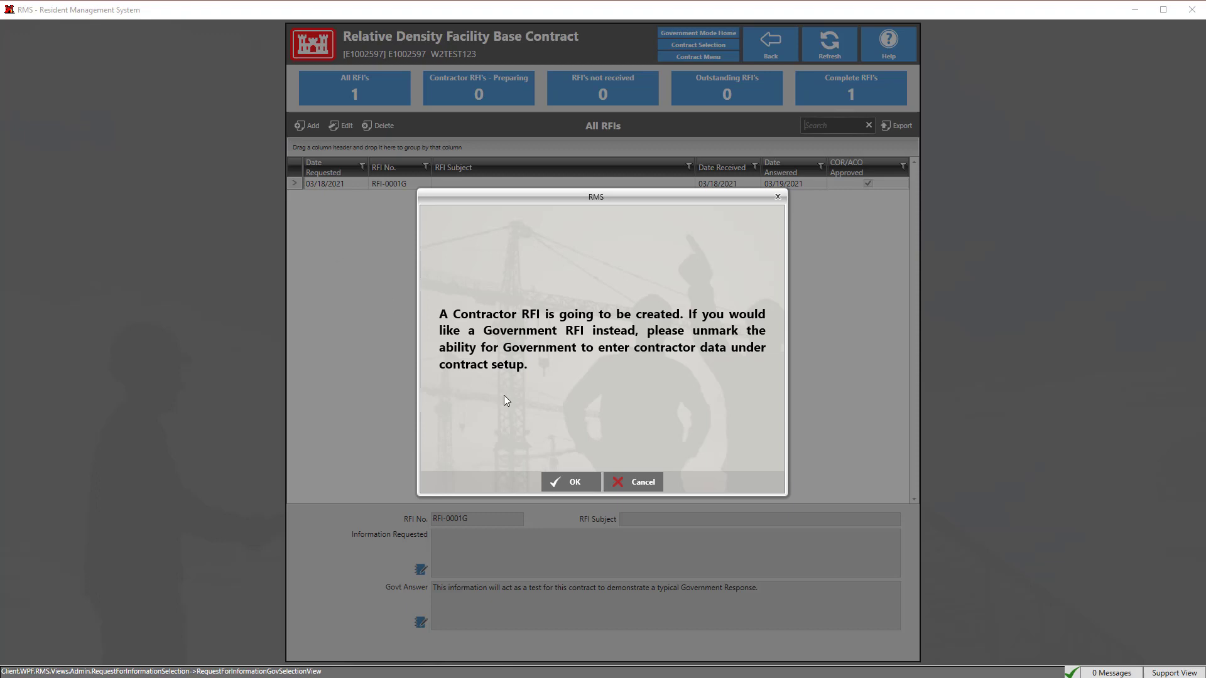
{"action": "left_click", "coordinate": [559, 484]}
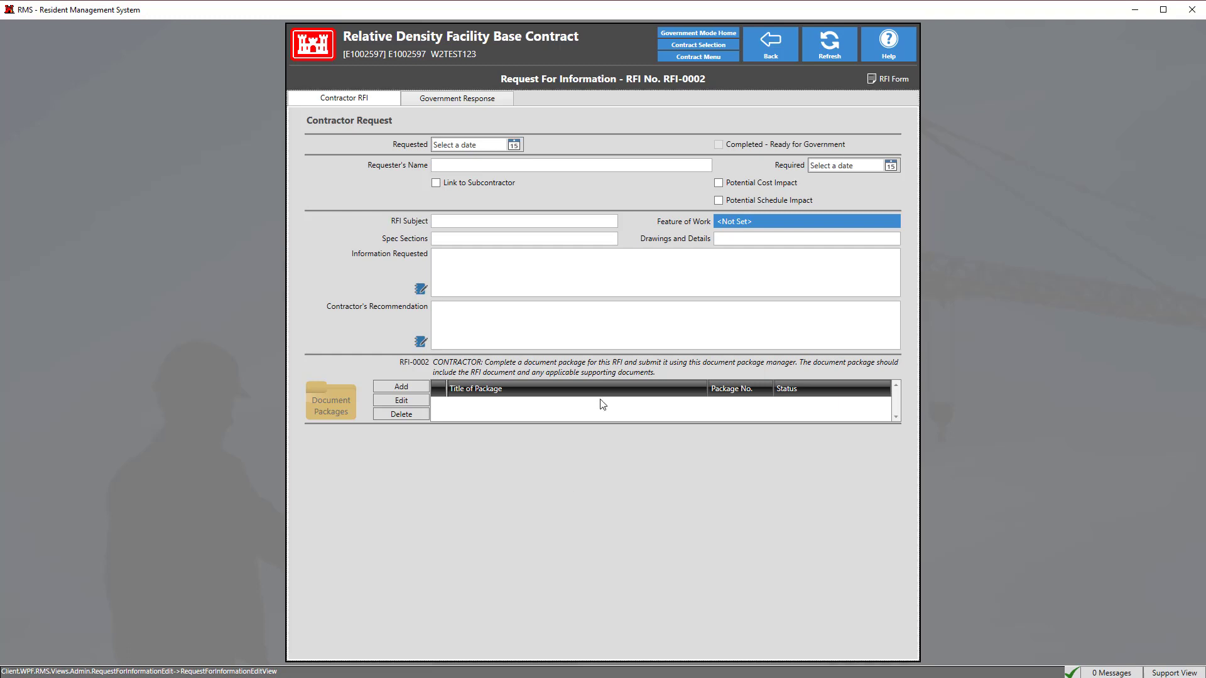
Set the requested date to 8/9/2021, enter the requester's name, and set required date 8/16/2021
{"action": "left_click", "coordinate": [514, 145]}
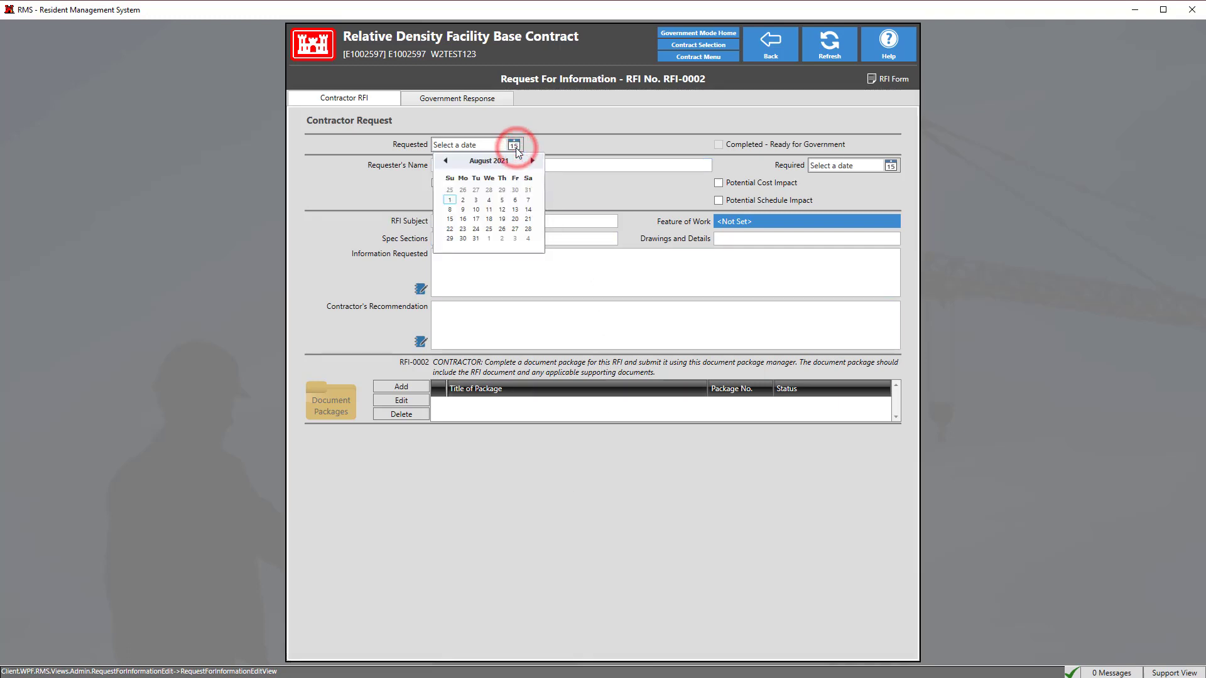
{"action": "left_click", "coordinate": [463, 210]}
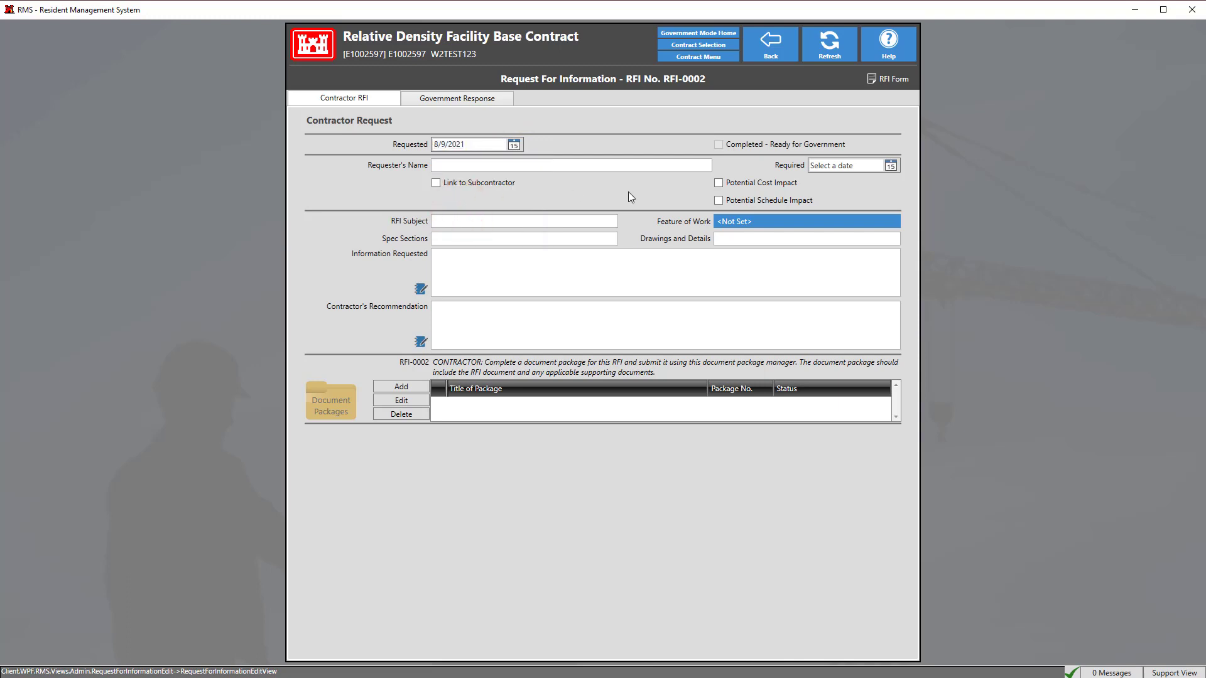
{"action": "left_click", "coordinate": [594, 165]}
{"action": "type", "text": "Tom Tester"}
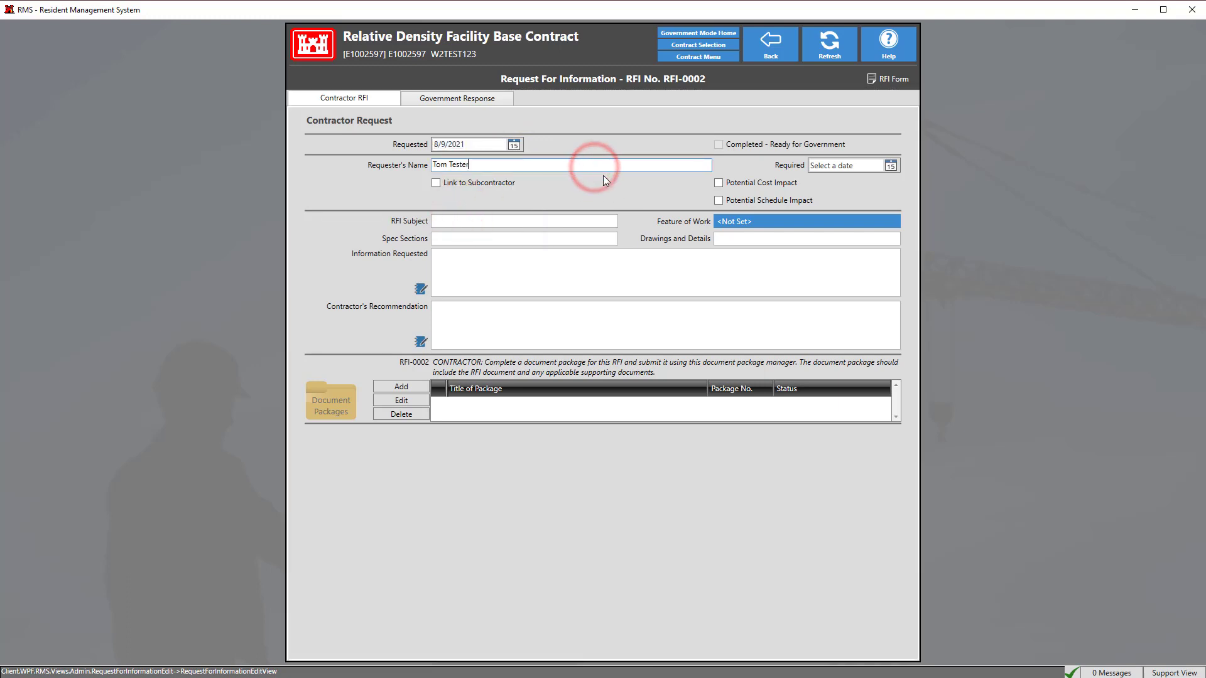
{"action": "left_click", "coordinate": [890, 169]}
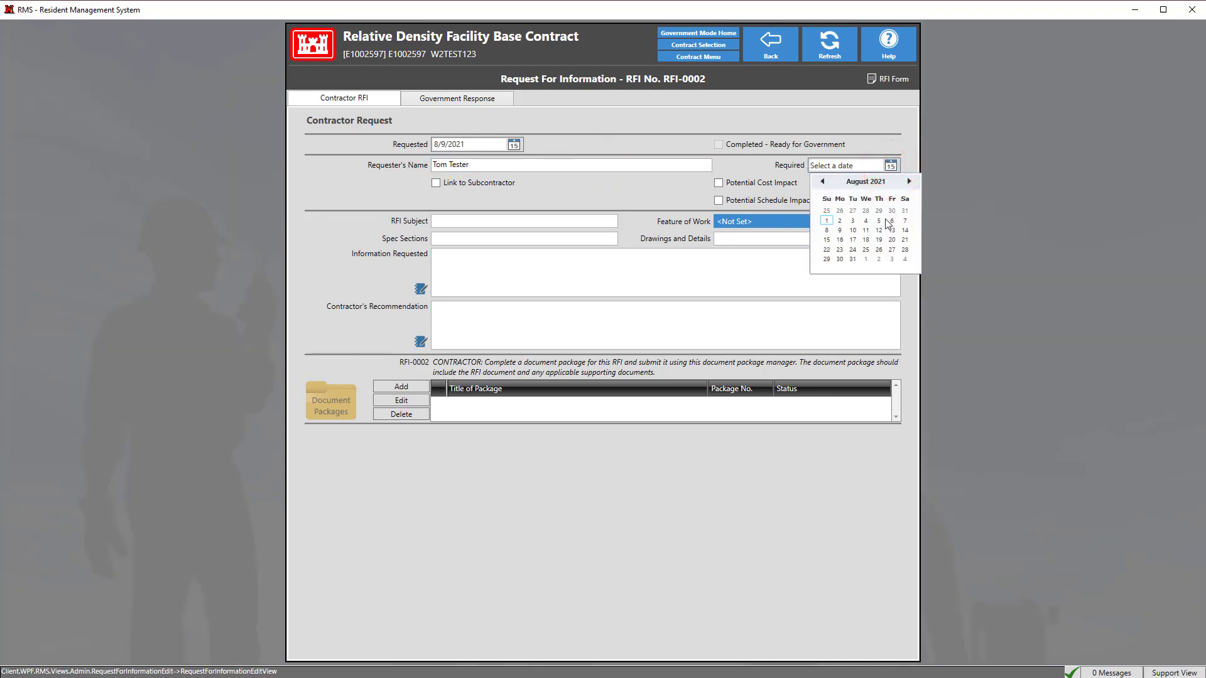
{"action": "left_click", "coordinate": [840, 240]}
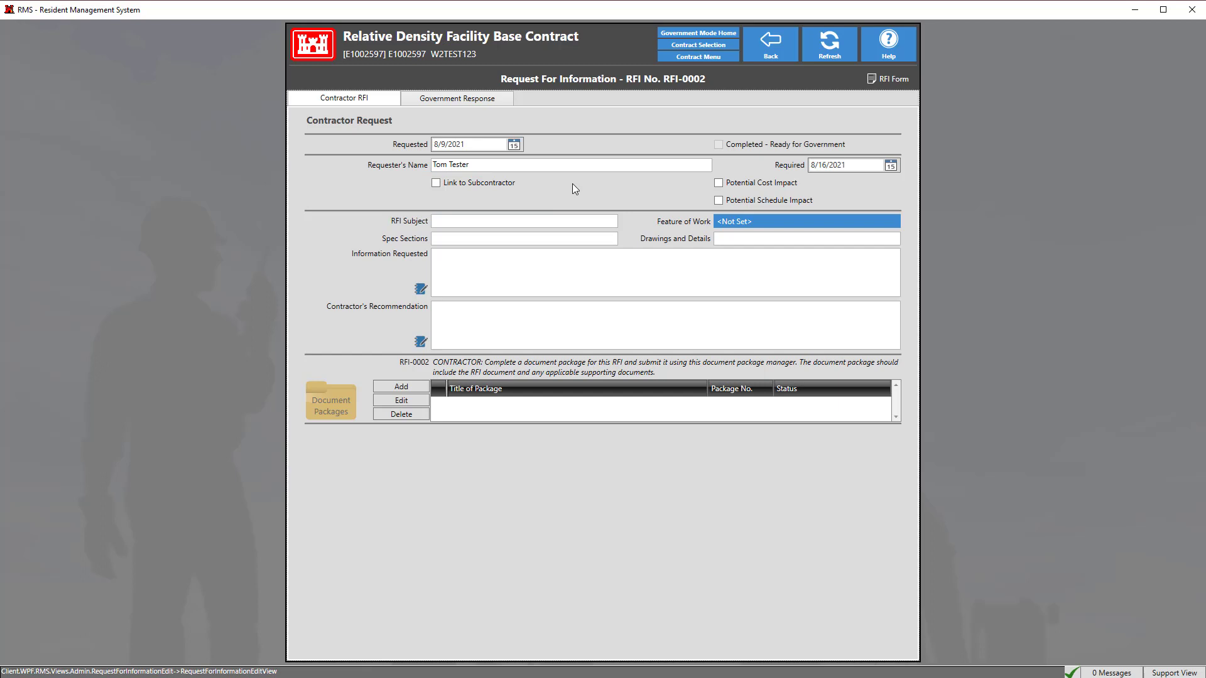
Link the RFI to subcontractor PRIM - Bubbly Aeronautical Technologies
{"action": "left_click", "coordinate": [496, 184]}
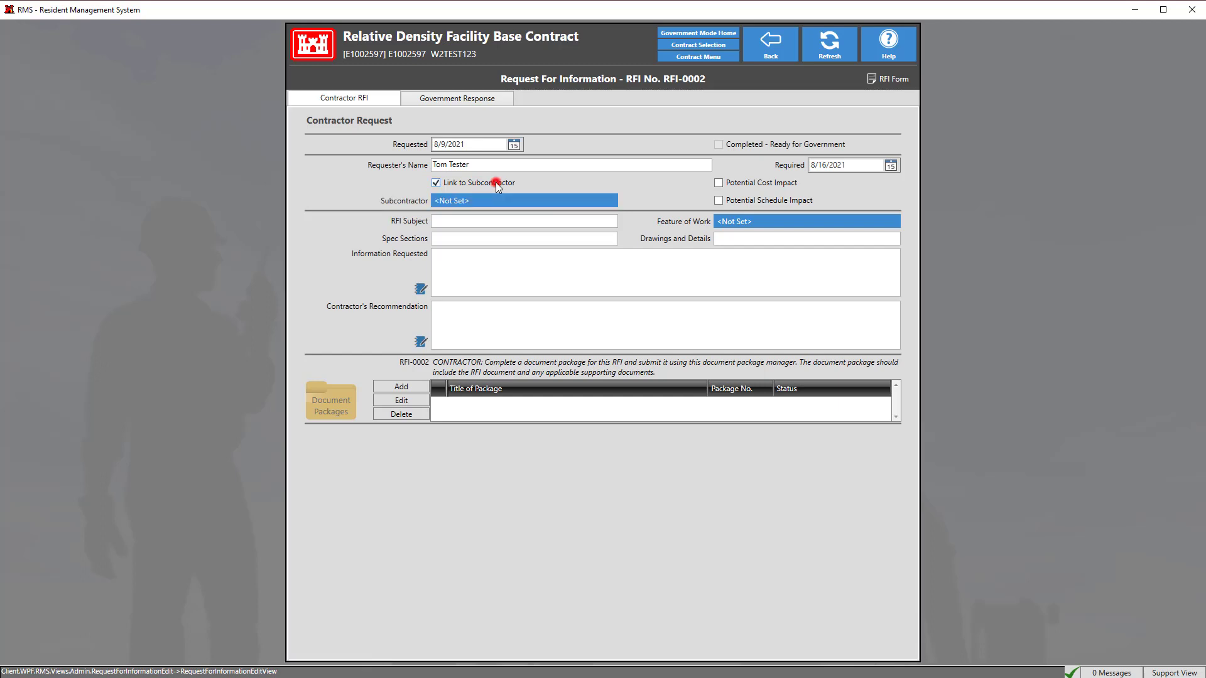
{"action": "left_click", "coordinate": [553, 200]}
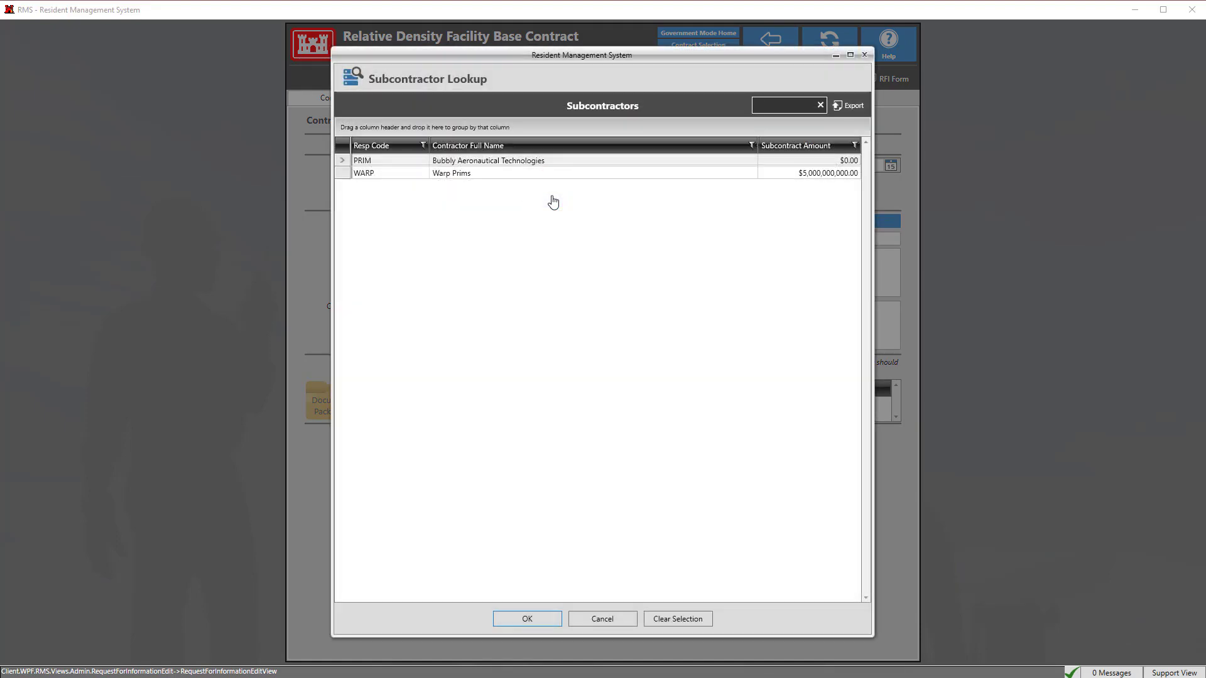
{"action": "left_click", "coordinate": [553, 161]}
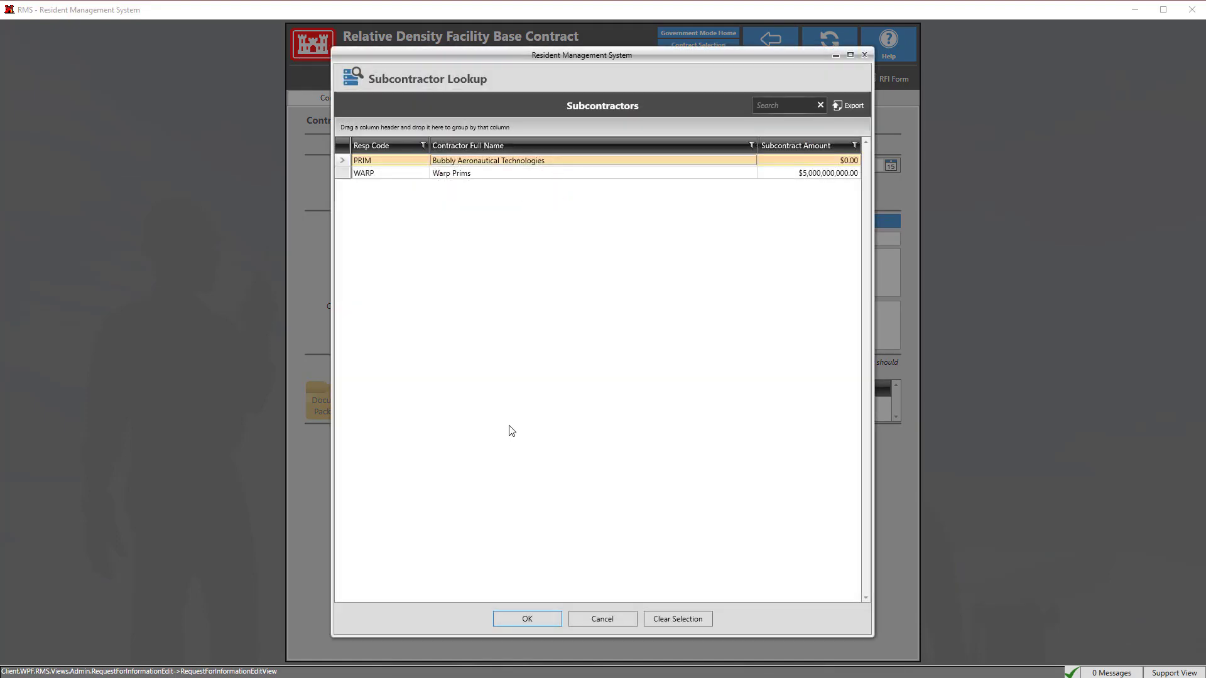
{"action": "left_click", "coordinate": [530, 617]}
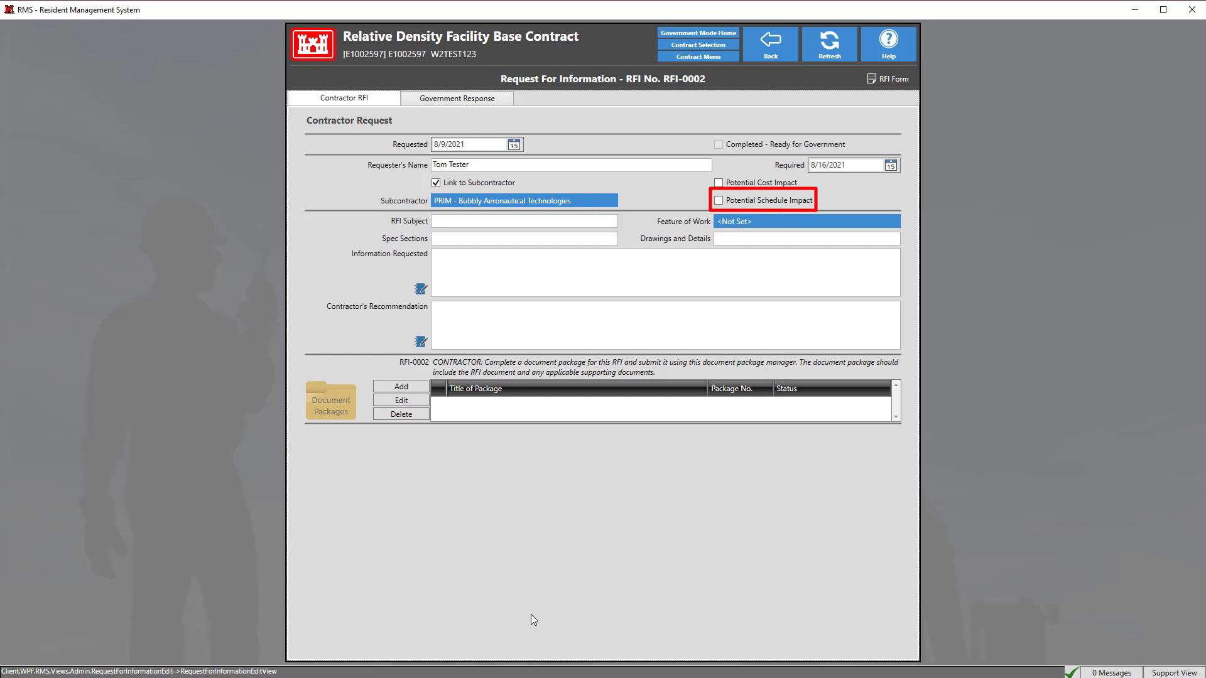
Enter subject 'X ray Results' and paste the Information Requested and Contractor's Recommendation text
{"action": "left_click", "coordinate": [470, 222]}
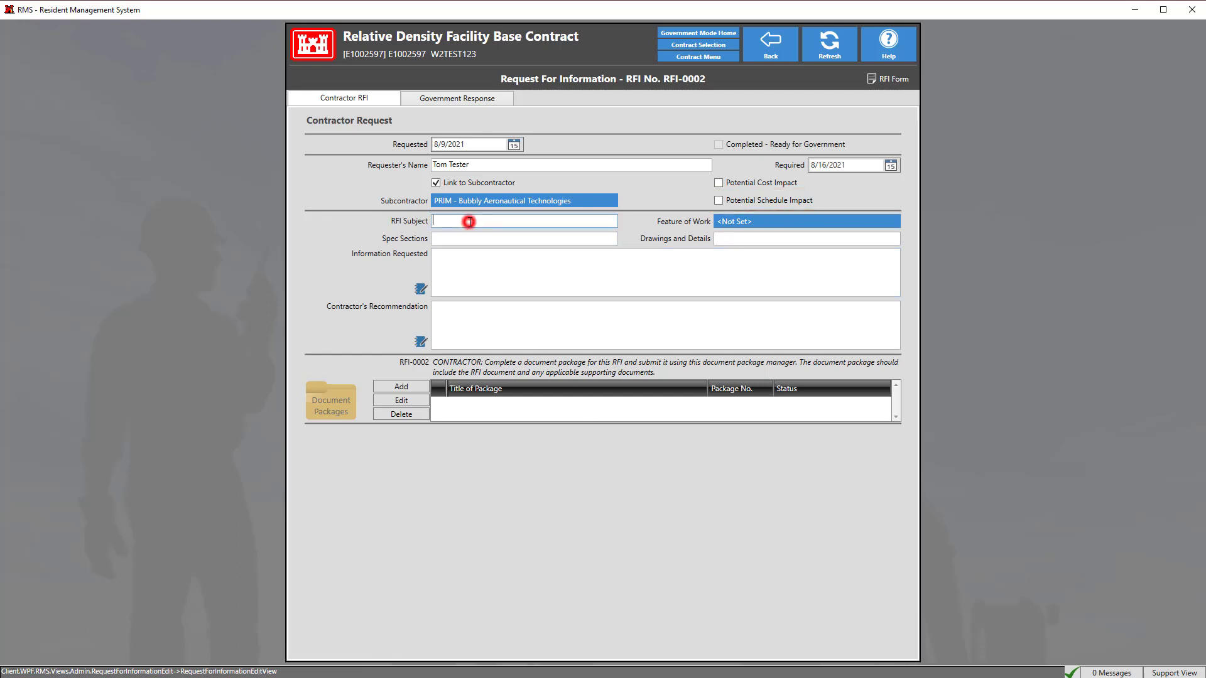
{"action": "type", "text": "X ray Results"}
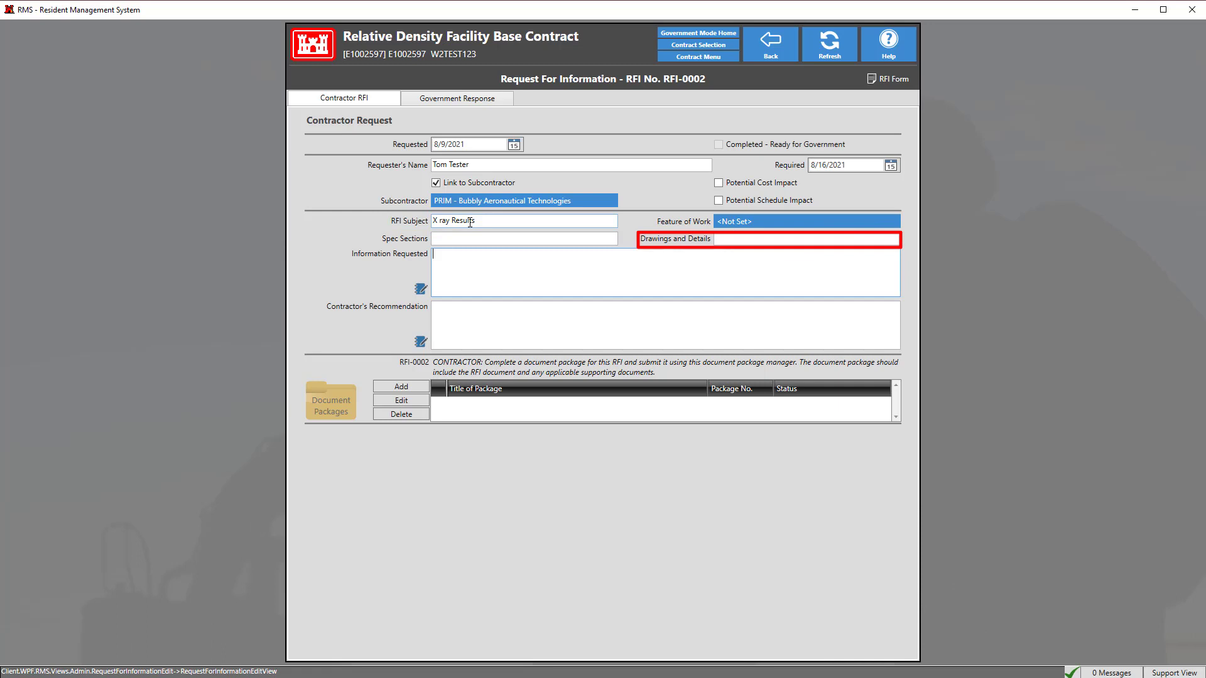
{"action": "left_click", "coordinate": [459, 264]}
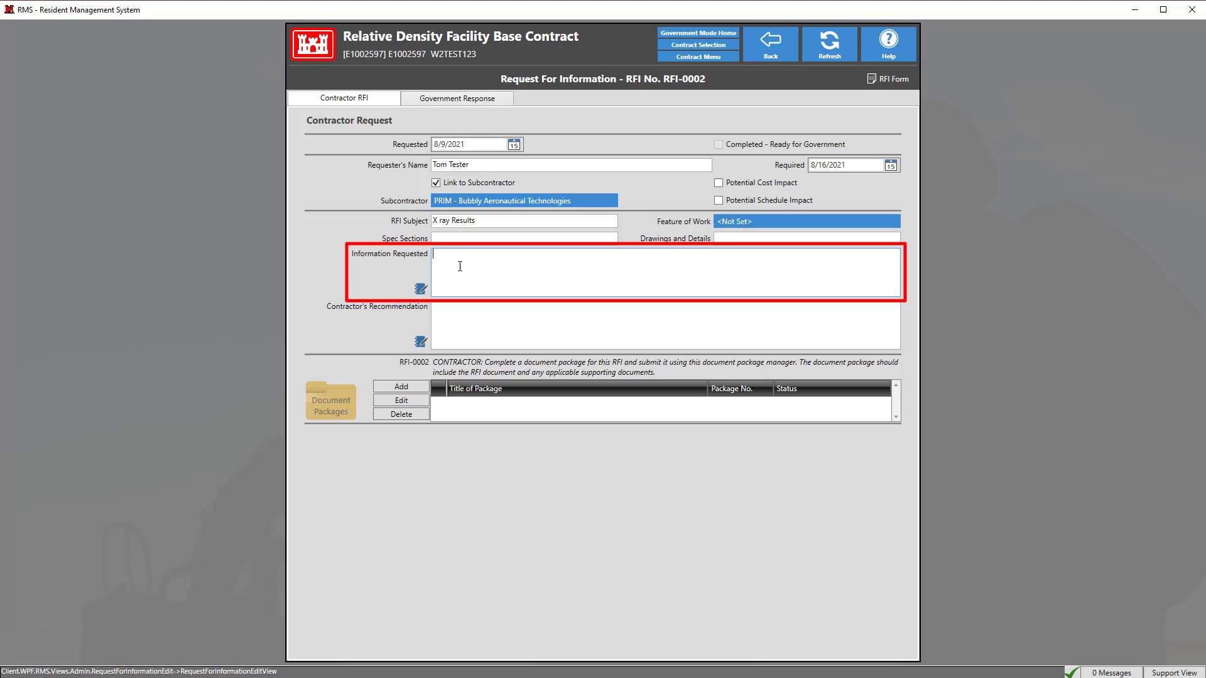
{"action": "type", "text": "Requesting permission to visually inspect affected area. Describe the circumstances requiring additional input from the Government. Be as detailed as possible to enable the Government to respond accurately."}
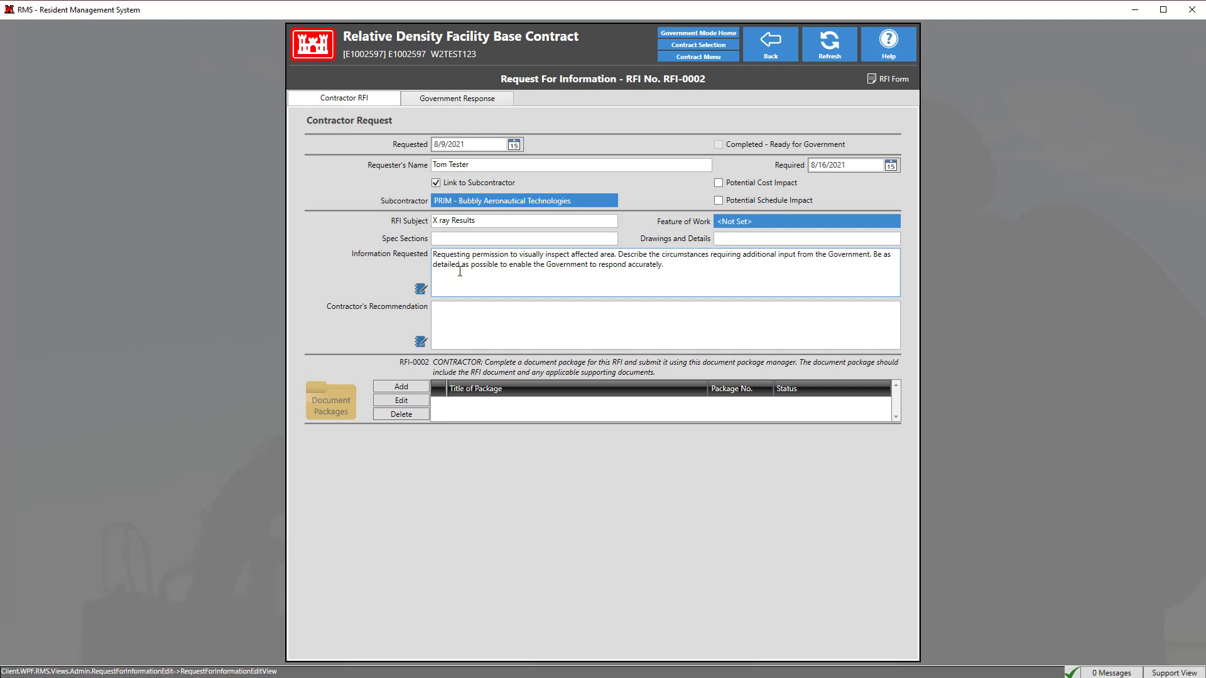
{"action": "left_click", "coordinate": [458, 318]}
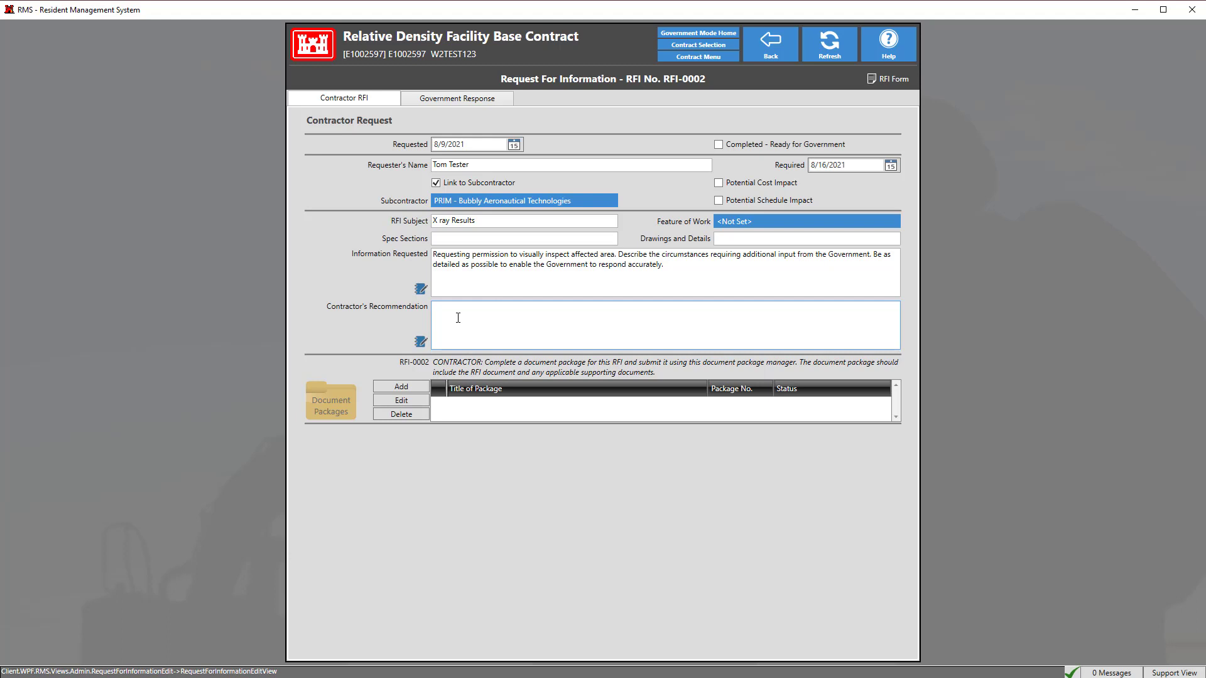
{"action": "left_click", "coordinate": [440, 306]}
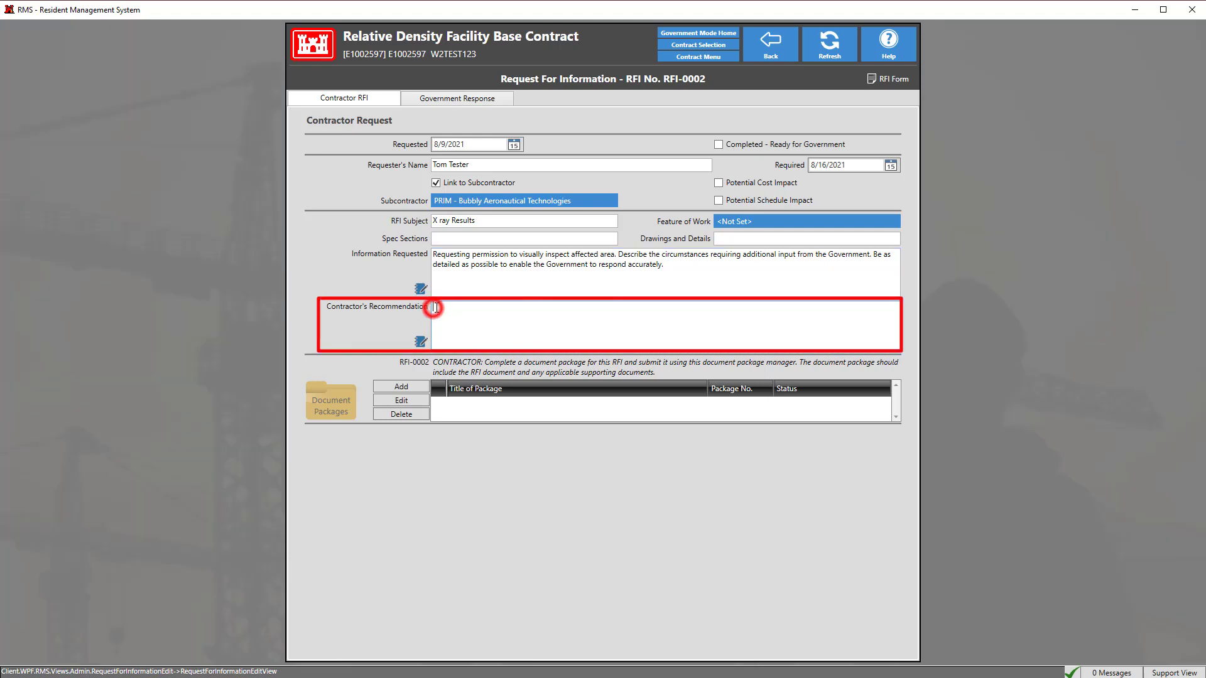
{"action": "type", "text": "Allows contractors to explain any possible solutions for the governments consideration."}
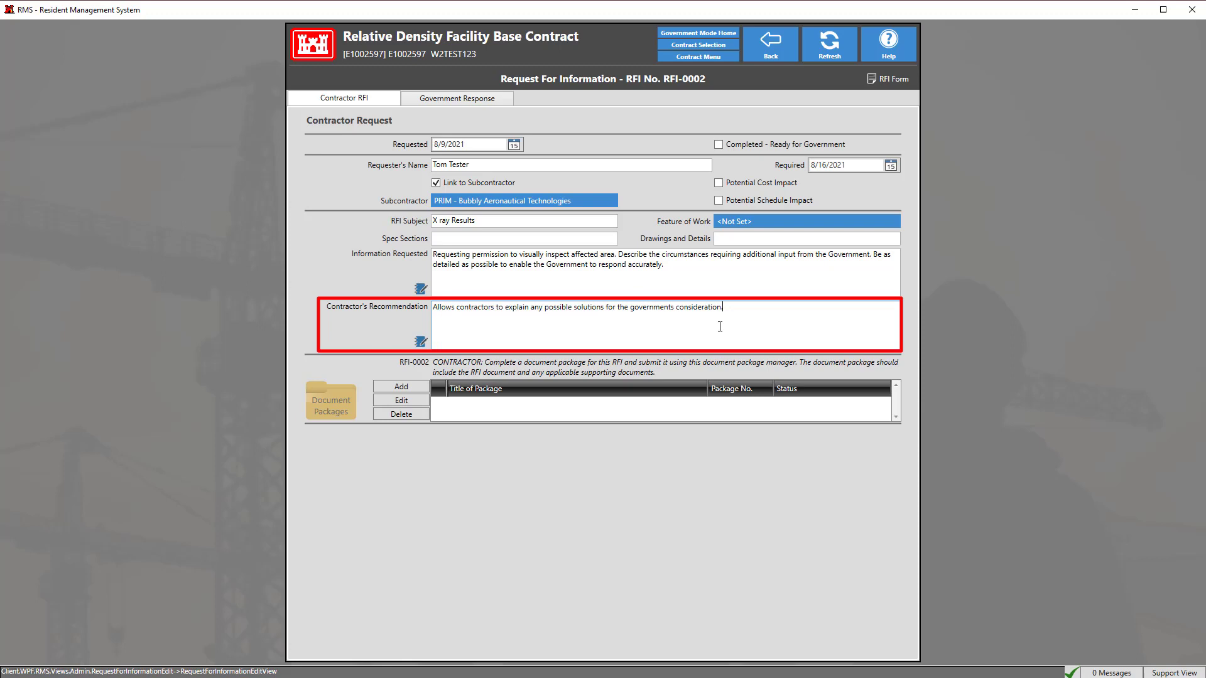
{"action": "left_click", "coordinate": [752, 331]}
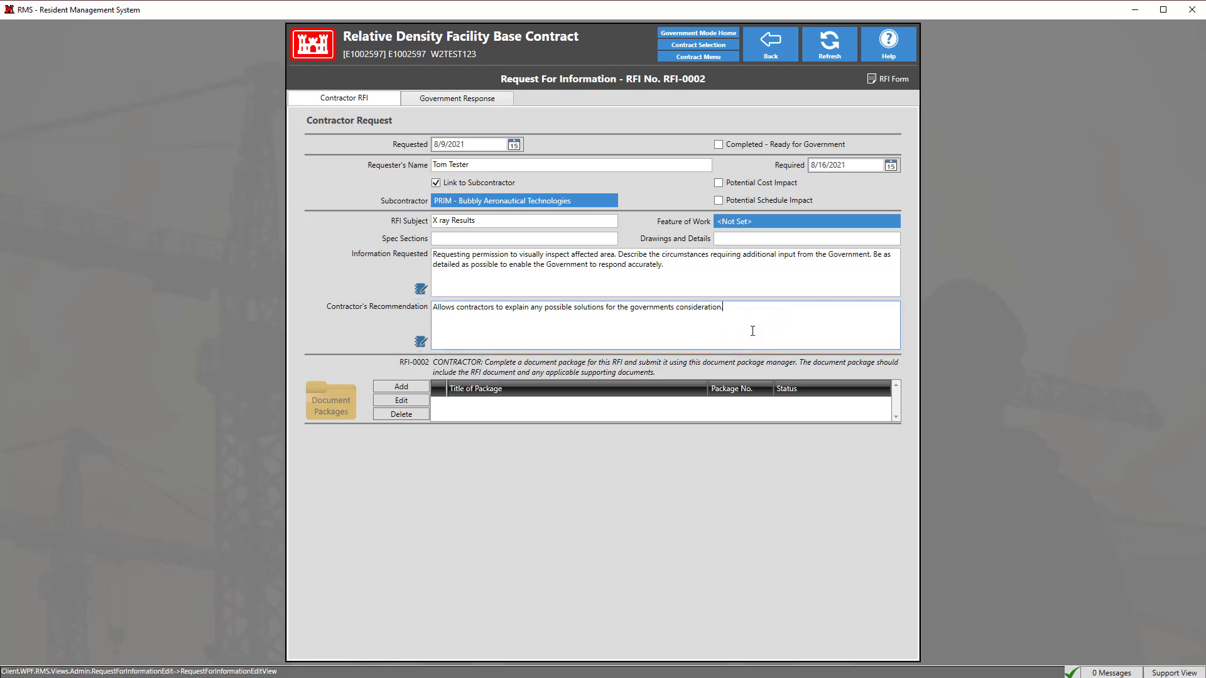
Add a document package to RFI-0002 with RFI Additions.jpg attached from the Desktop
{"action": "left_click", "coordinate": [407, 383]}
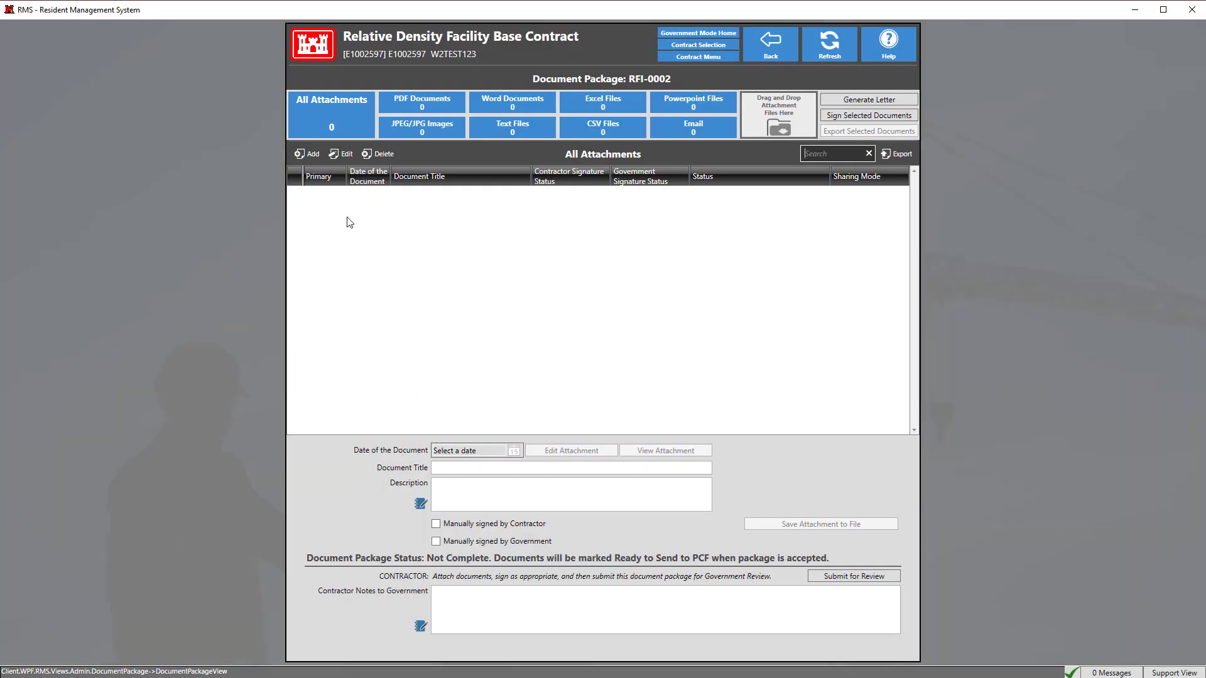
{"action": "left_click", "coordinate": [309, 154]}
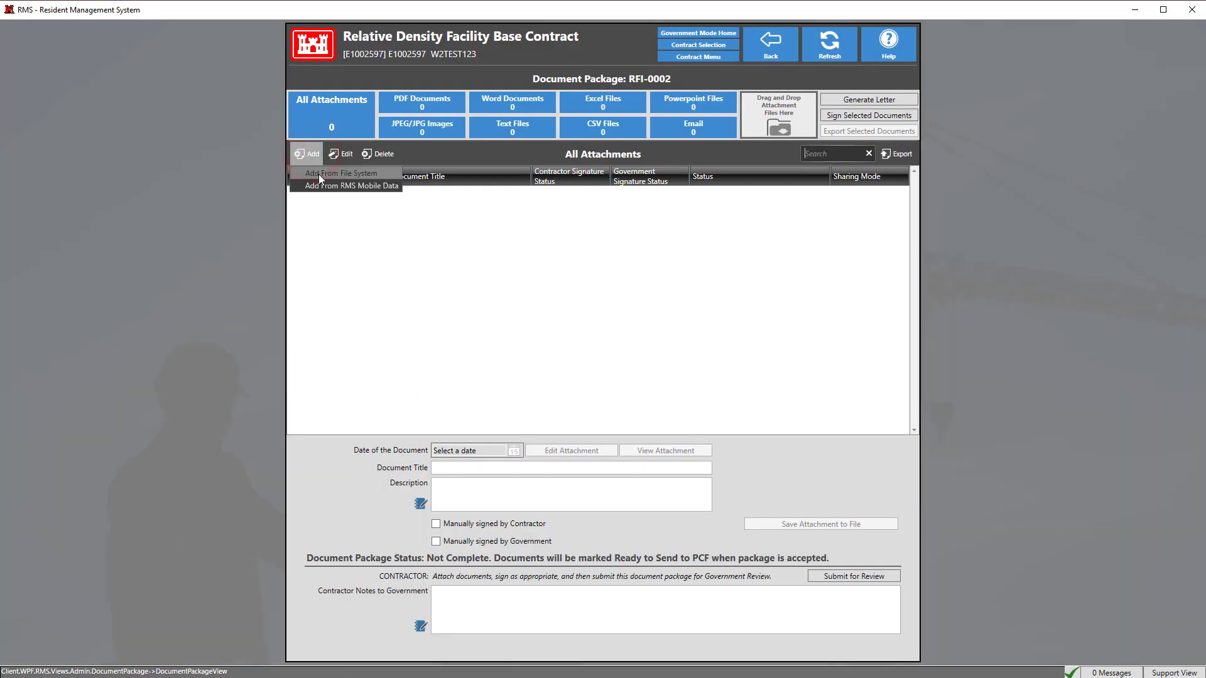
{"action": "left_click", "coordinate": [318, 175]}
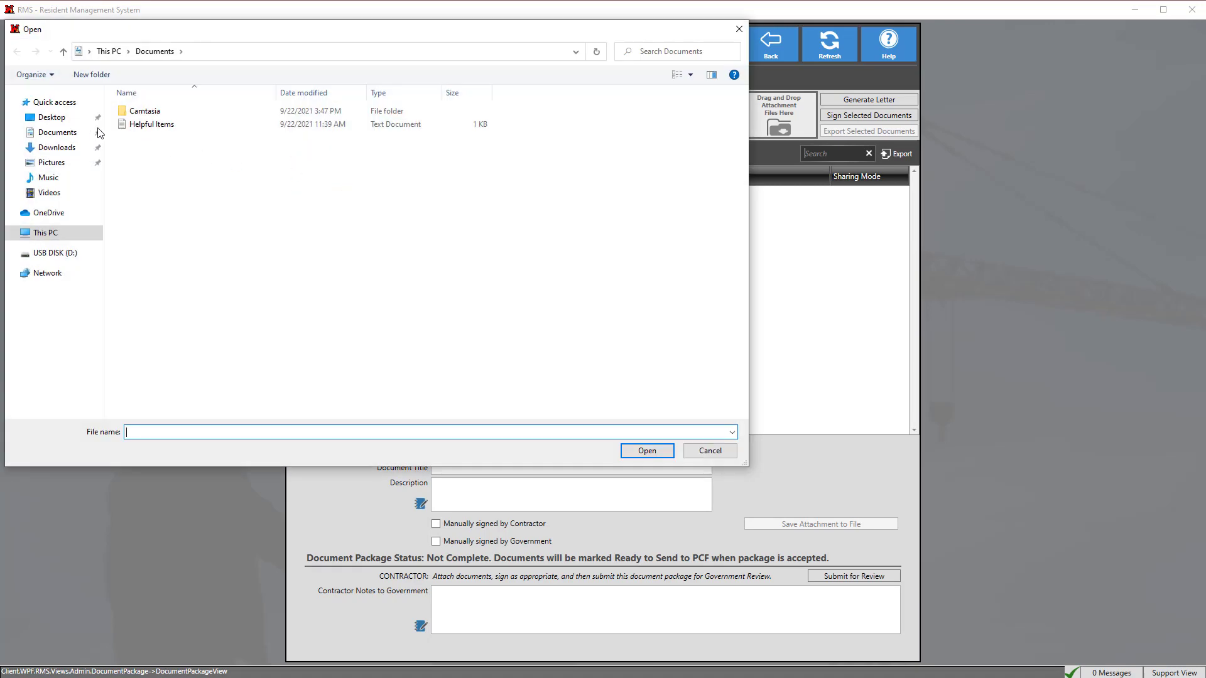
{"action": "left_click", "coordinate": [38, 117]}
{"action": "left_click", "coordinate": [148, 135]}
{"action": "left_click", "coordinate": [647, 450]}
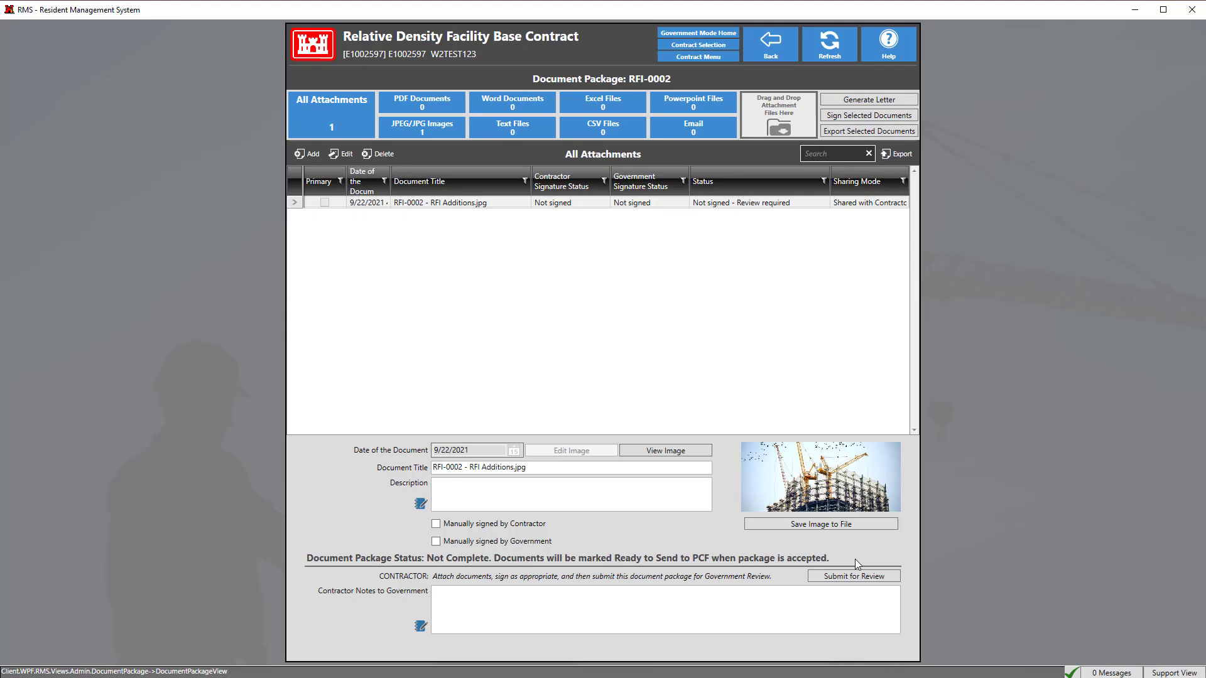
Submit the package, add review note 'No more to provide', and accept it without signatures
{"action": "left_click", "coordinate": [856, 573]}
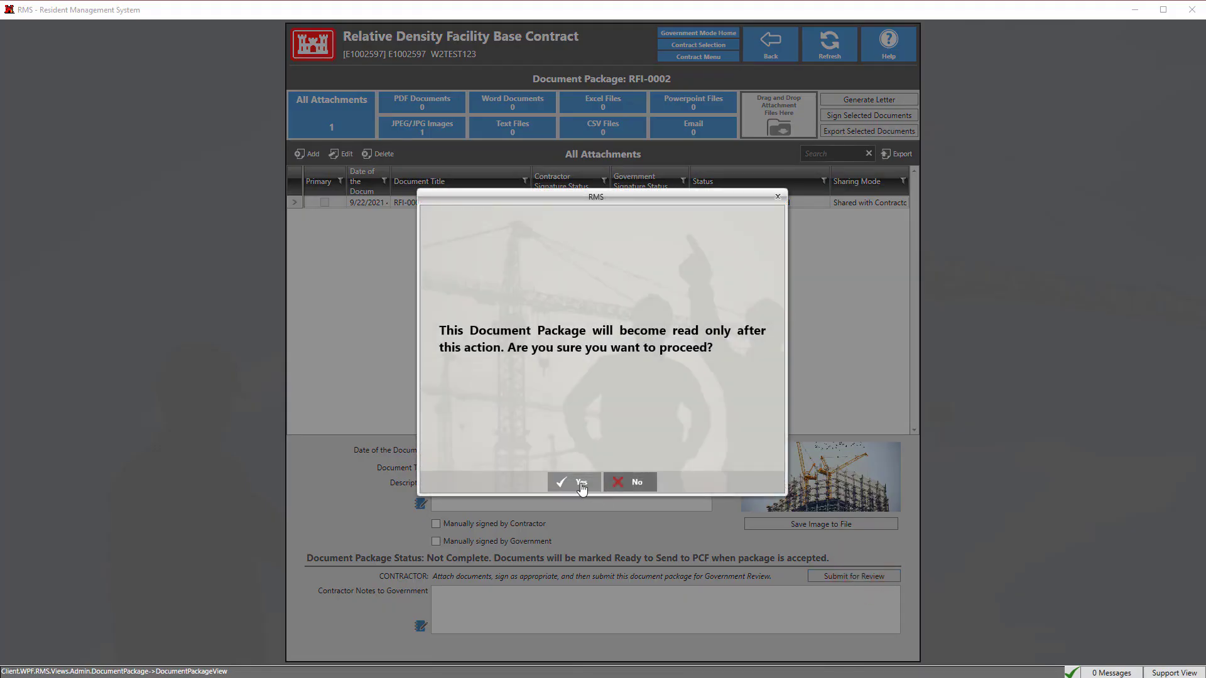
{"action": "left_click", "coordinate": [581, 487]}
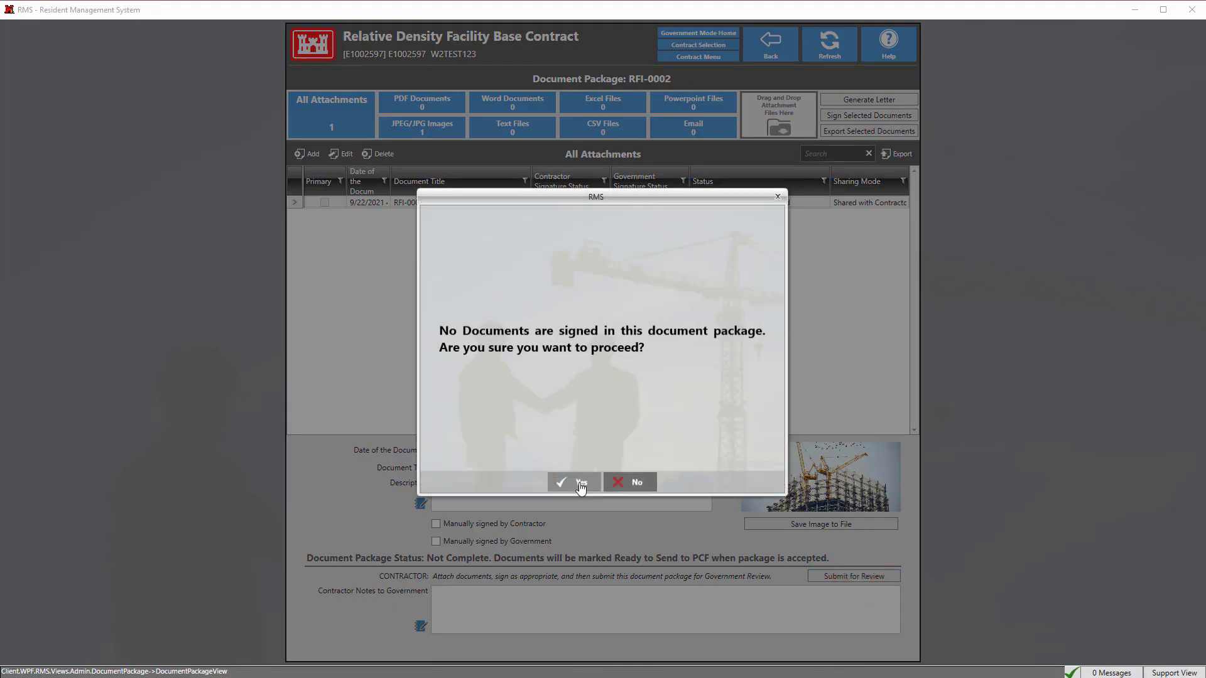
{"action": "left_click", "coordinate": [573, 484]}
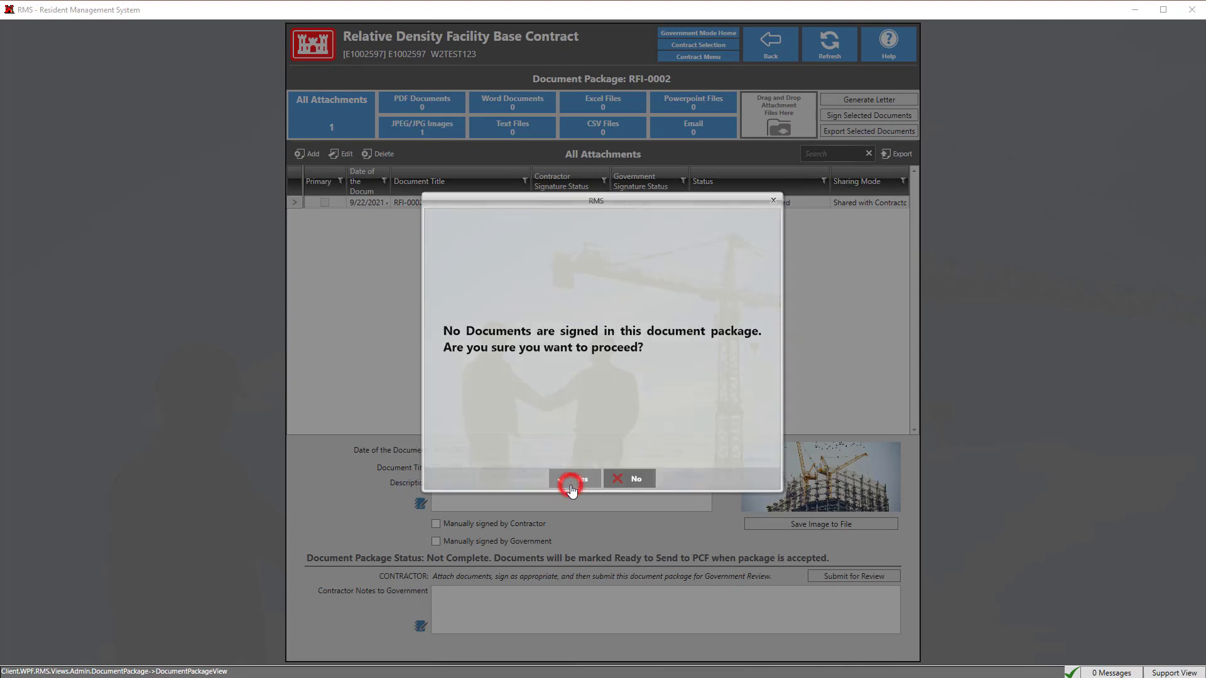
{"action": "left_click", "coordinate": [560, 590]}
{"action": "type", "text": "Nothing"}
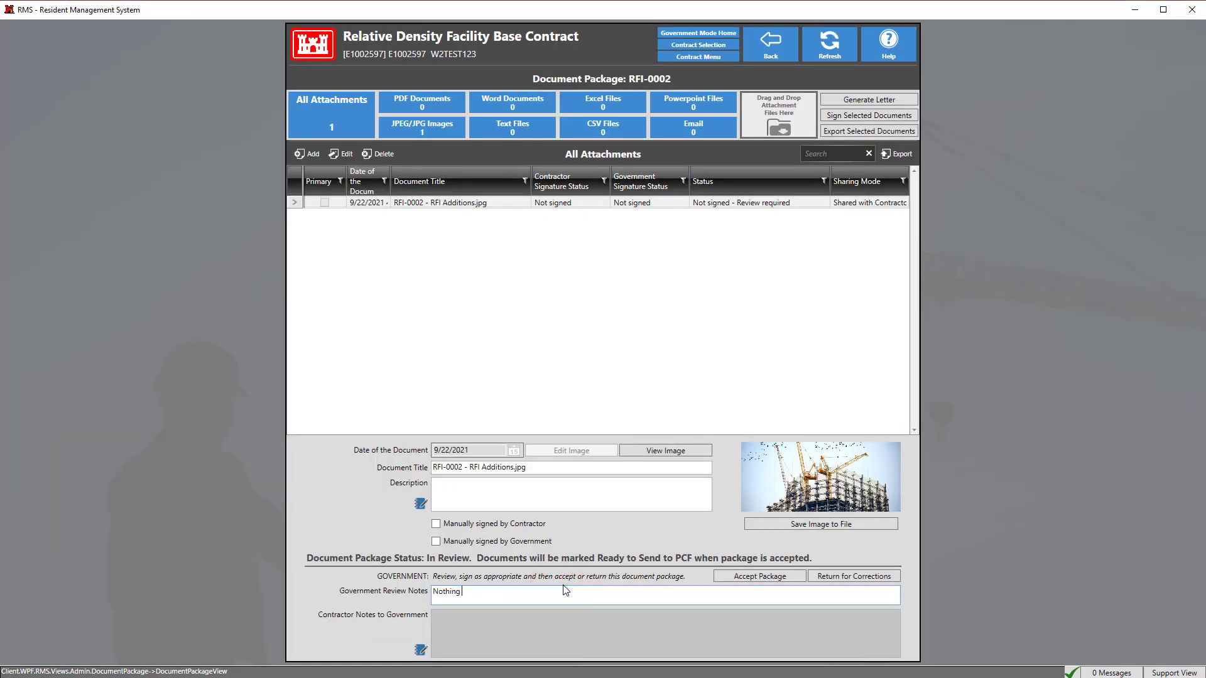
{"action": "type", "text": "more to provide"}
{"action": "left_click", "coordinate": [781, 585]}
{"action": "left_click", "coordinate": [583, 492]}
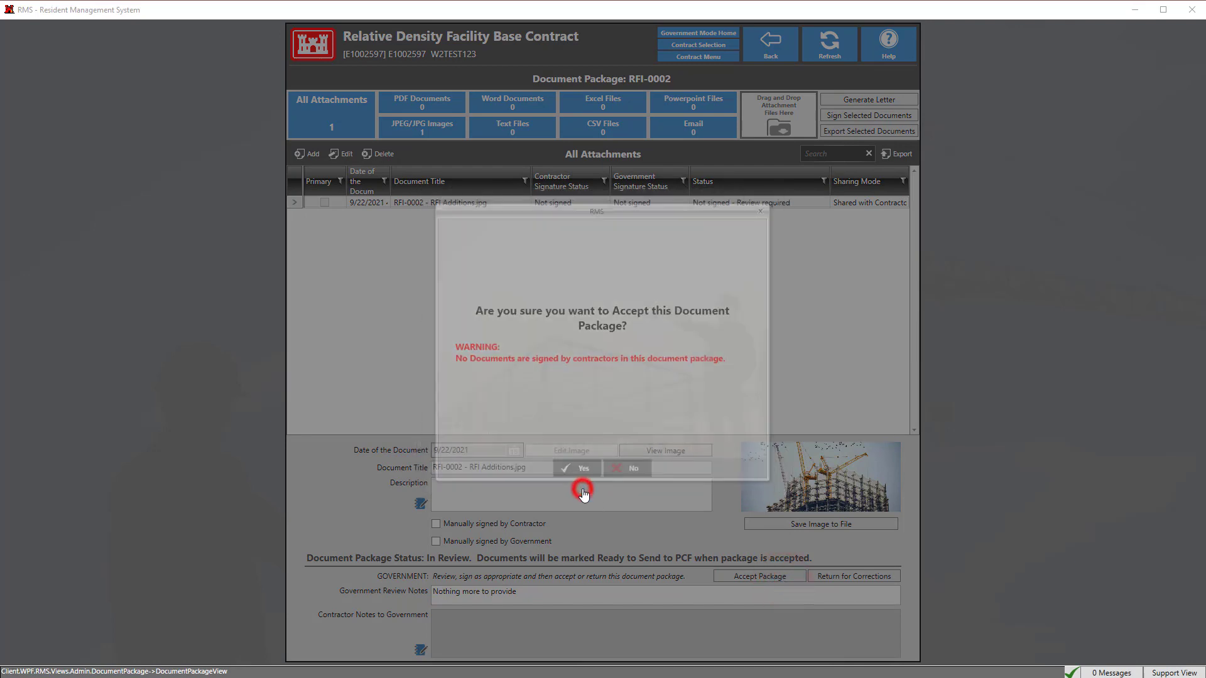
Return to RFI-0002 and mark it Completed - Ready for Government
{"action": "left_click", "coordinate": [777, 62]}
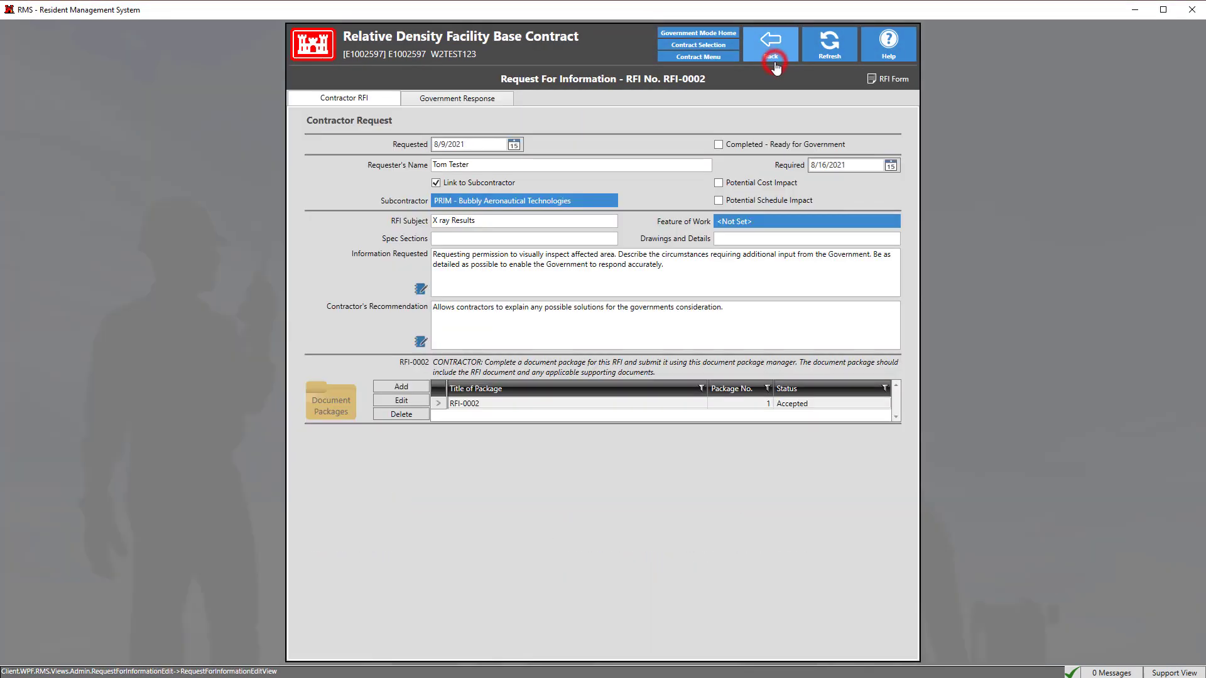
{"action": "left_click", "coordinate": [731, 145]}
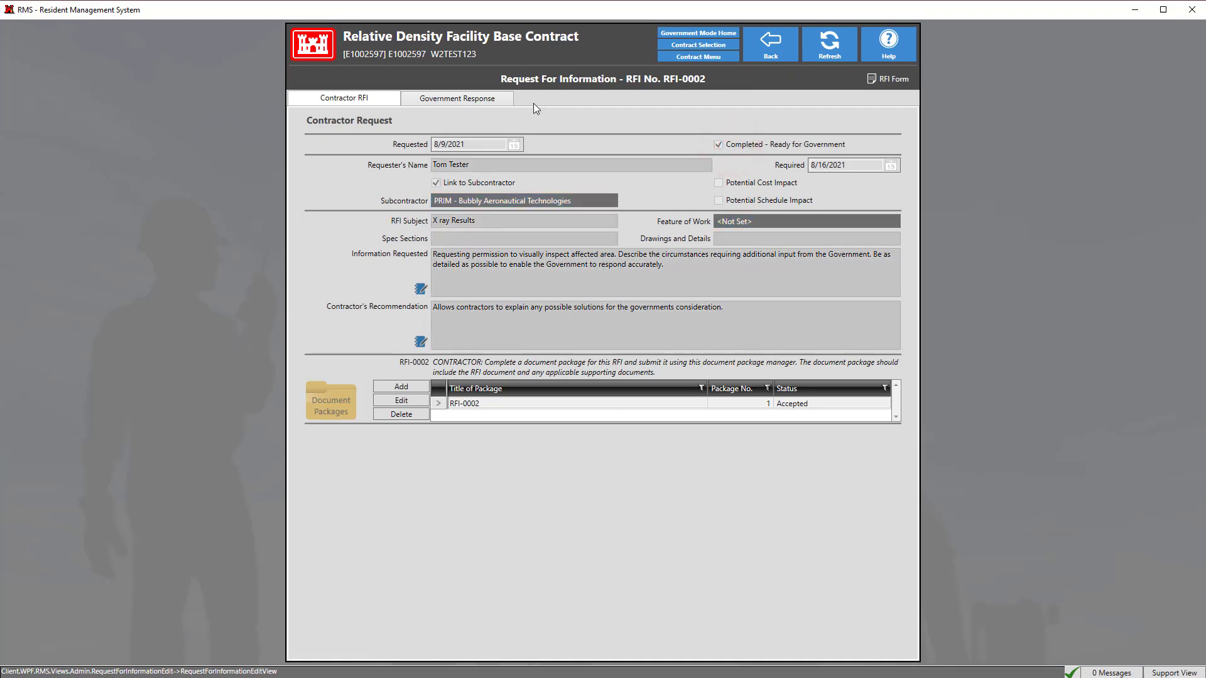
{"action": "left_click", "coordinate": [466, 101]}
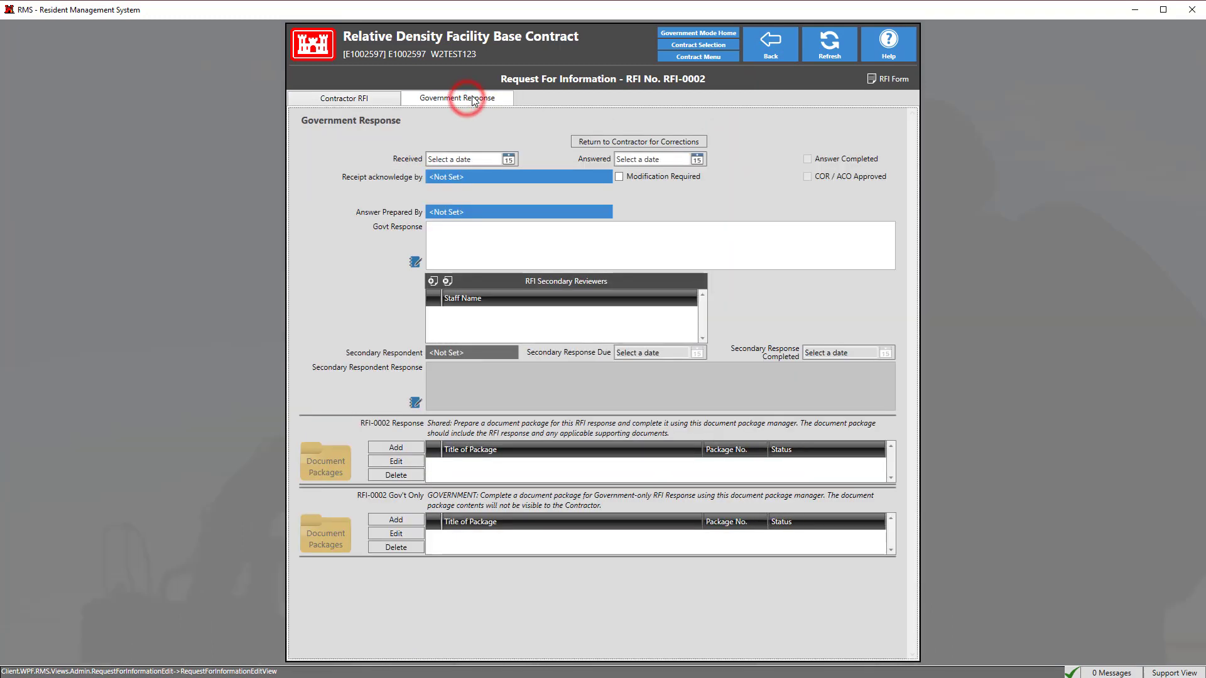
Set received 8/10/2021 and answered 8/13/2021, and paste the government response text
{"action": "left_click", "coordinate": [509, 159]}
{"action": "left_click", "coordinate": [471, 219]}
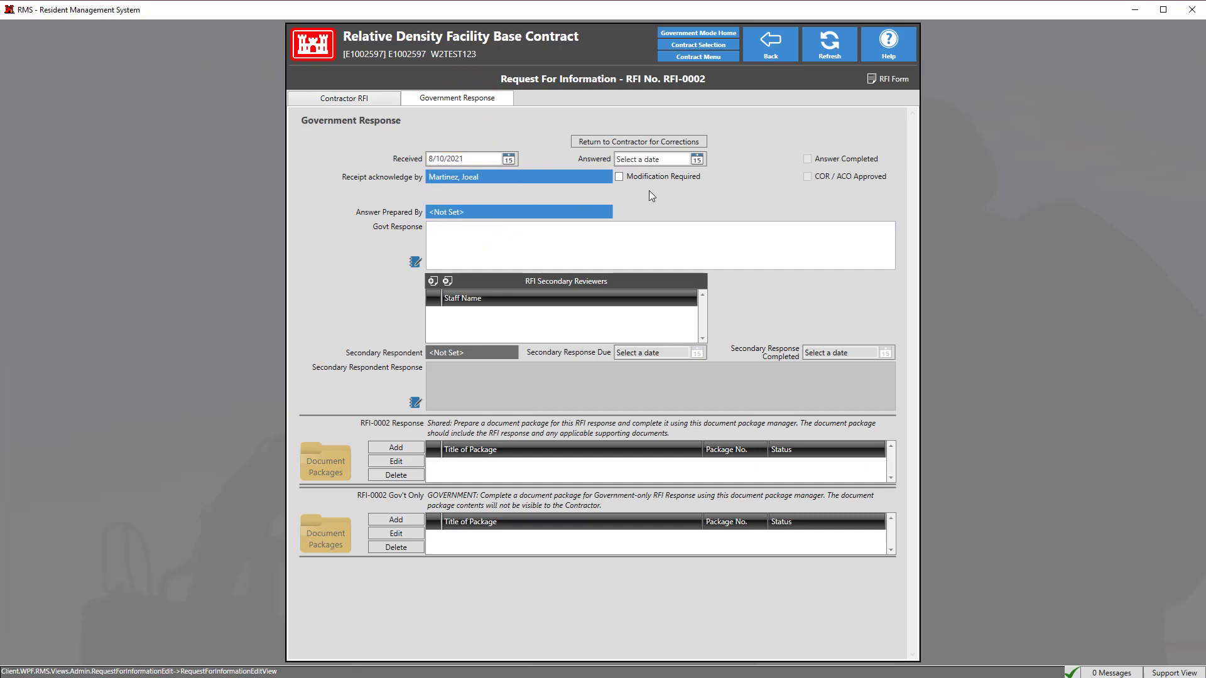
{"action": "left_click", "coordinate": [697, 159]}
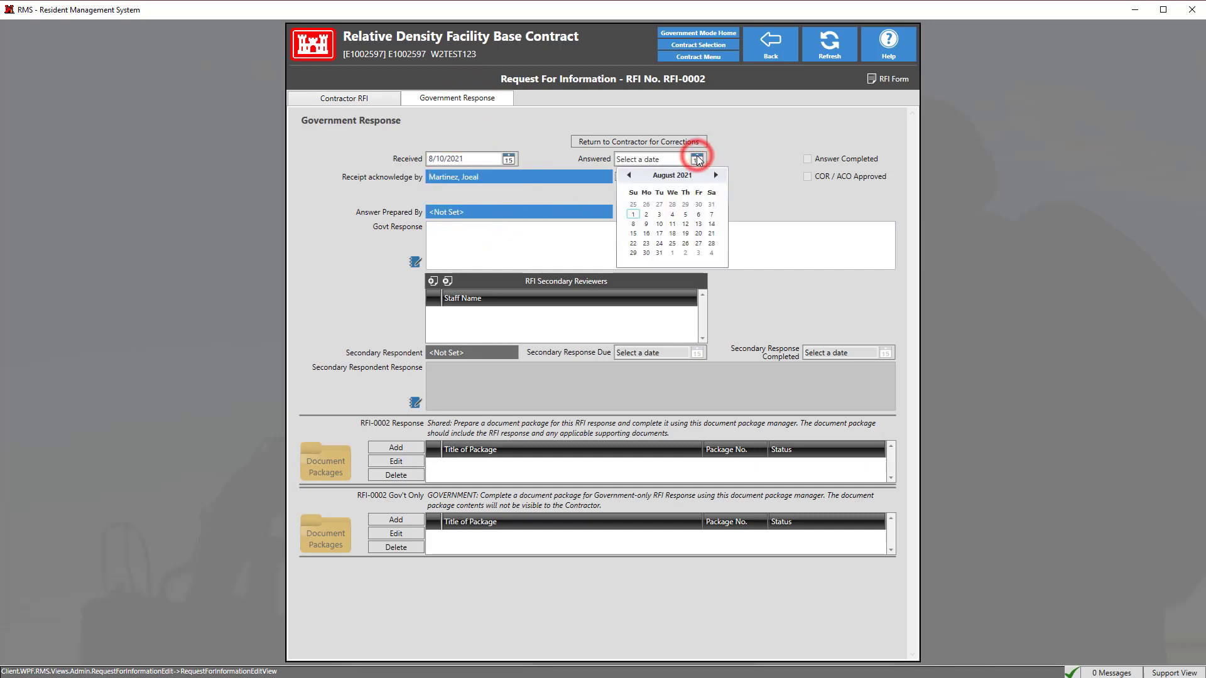
{"action": "left_click", "coordinate": [700, 224]}
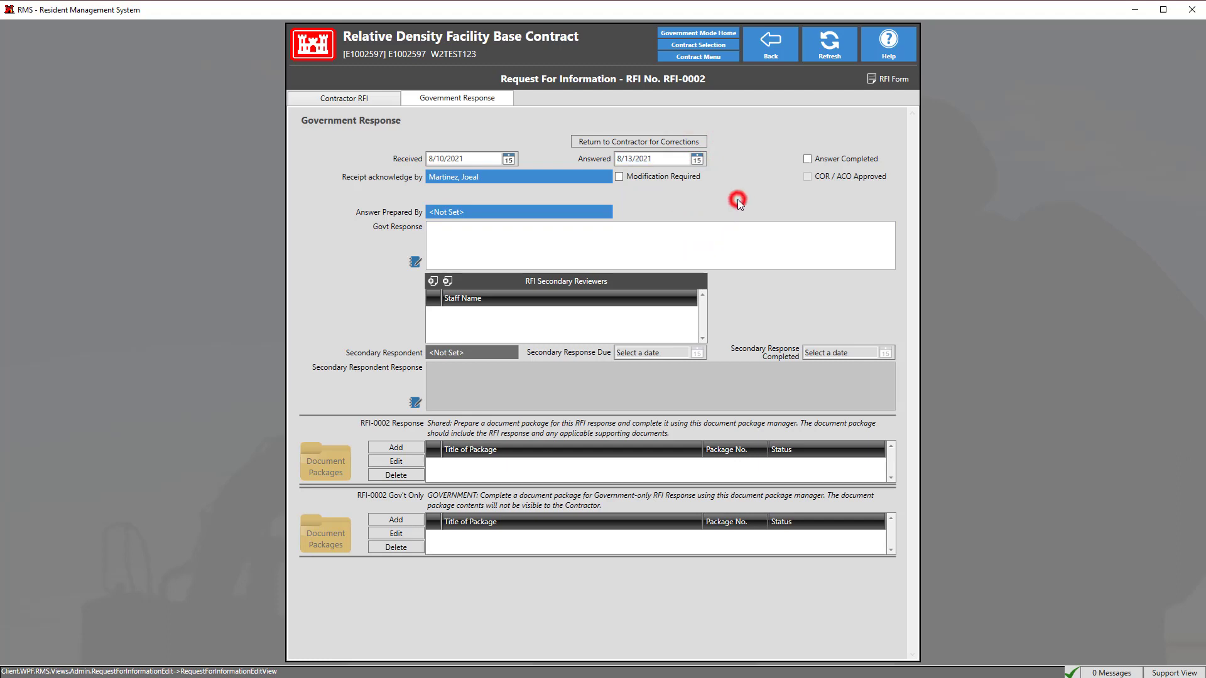
{"action": "left_click", "coordinate": [604, 236]}
{"action": "type", "text": "This information will act as a test for this contract to demonstrate a typical Government Response"}
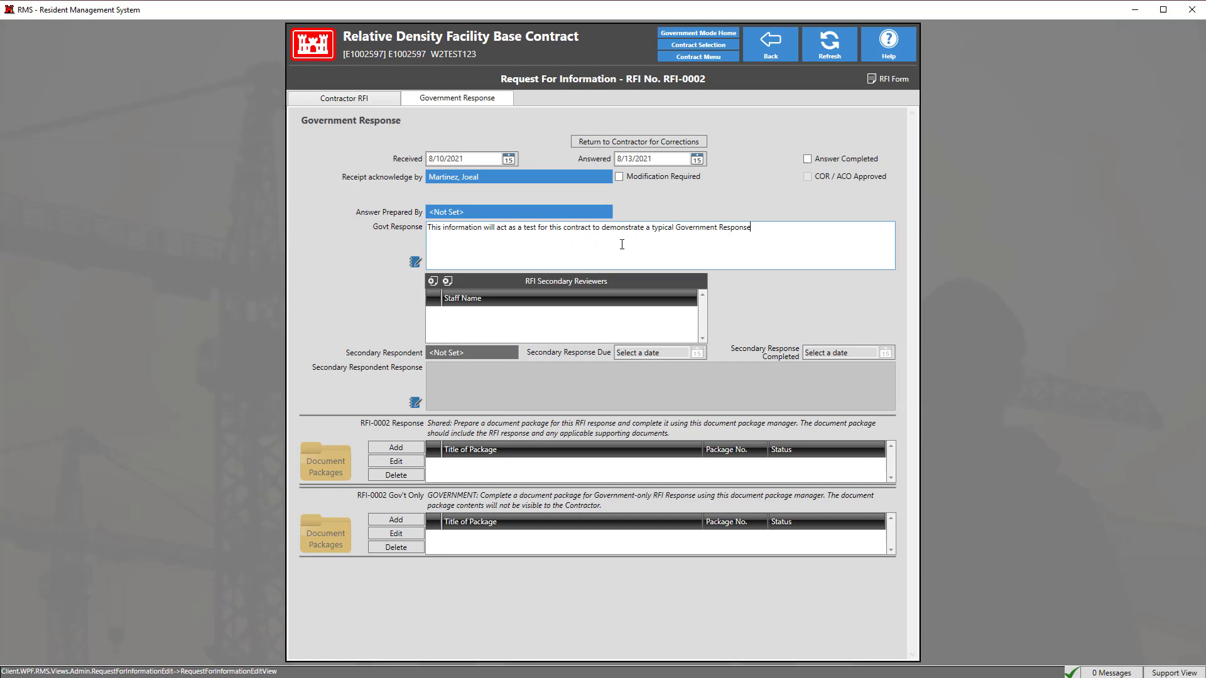
{"action": "left_click", "coordinate": [621, 244]}
Choose the Project Engineer from Signature Block Lookup as Answer Prepared By
{"action": "left_click", "coordinate": [604, 212]}
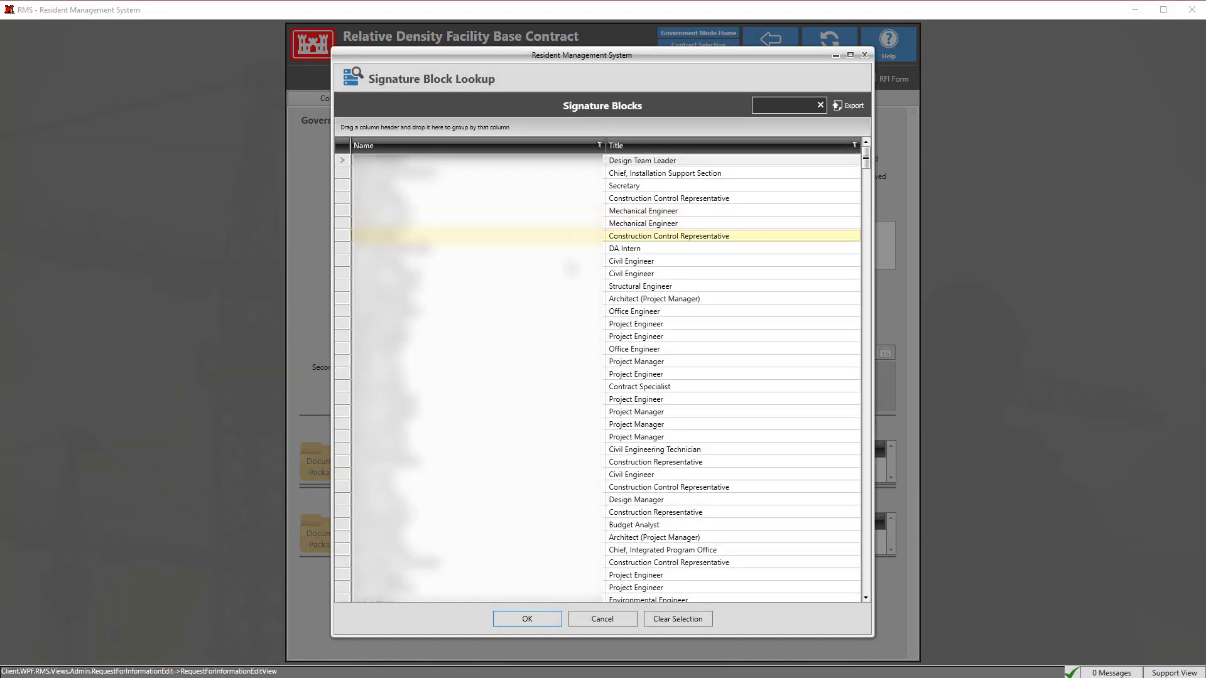
{"action": "left_click", "coordinate": [456, 377]}
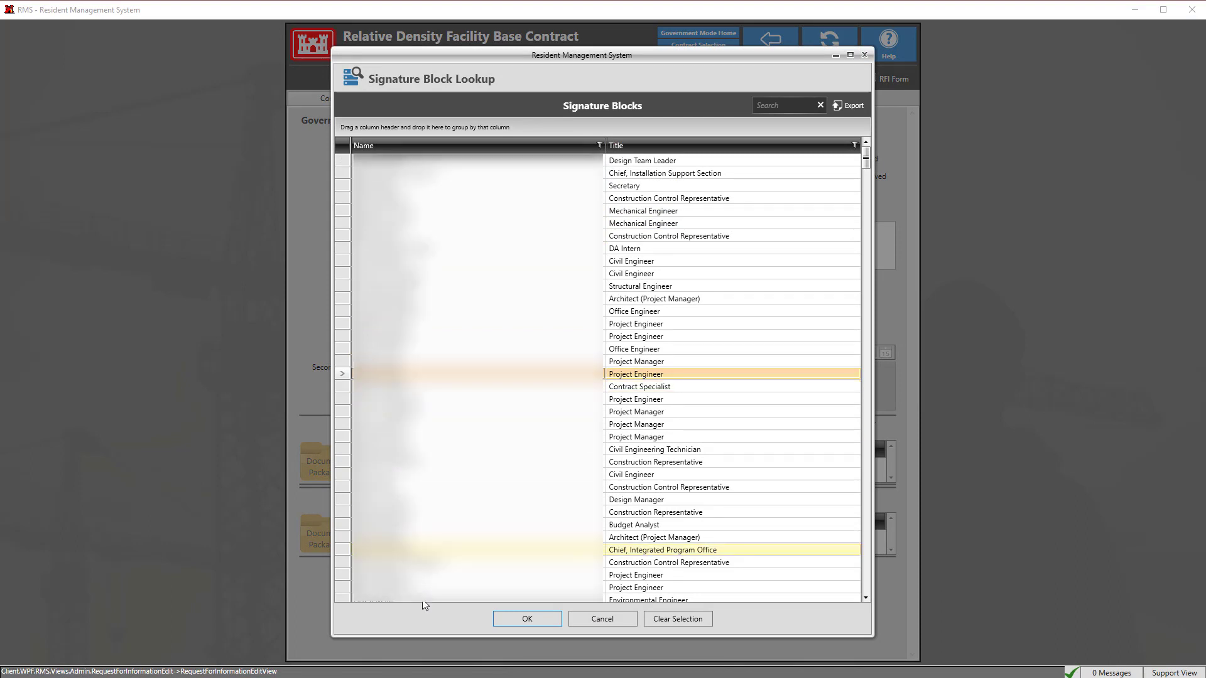
{"action": "left_click", "coordinate": [500, 616]}
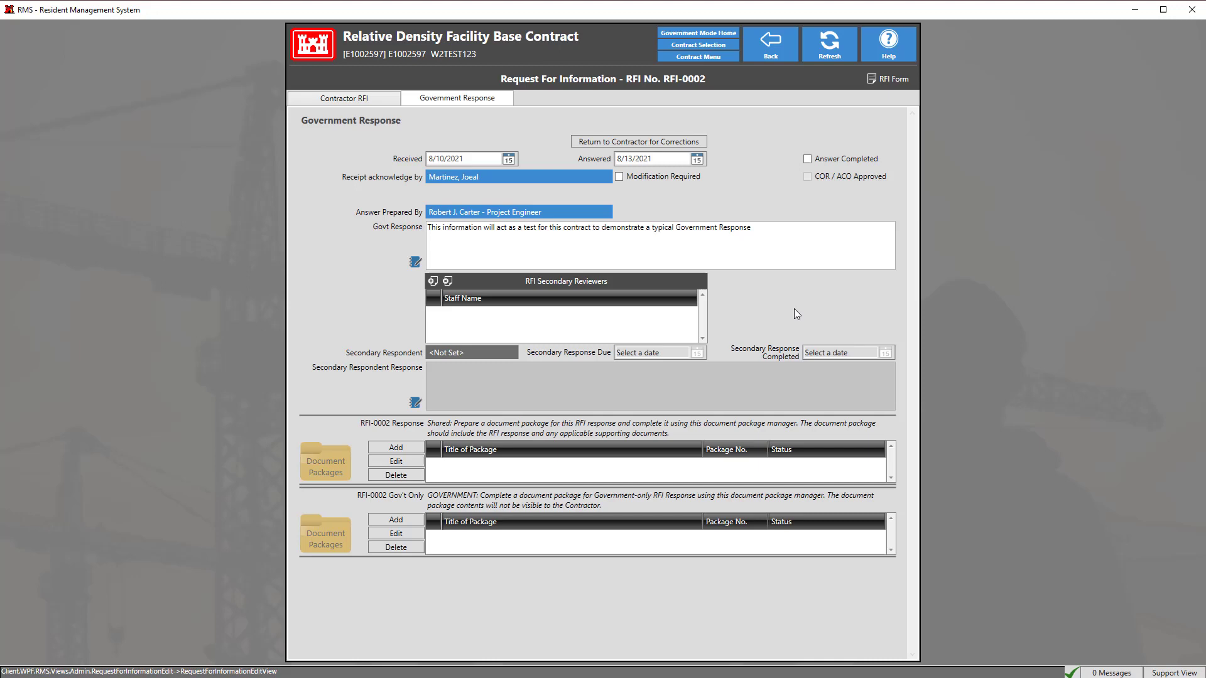
{"action": "left_click", "coordinate": [619, 177]}
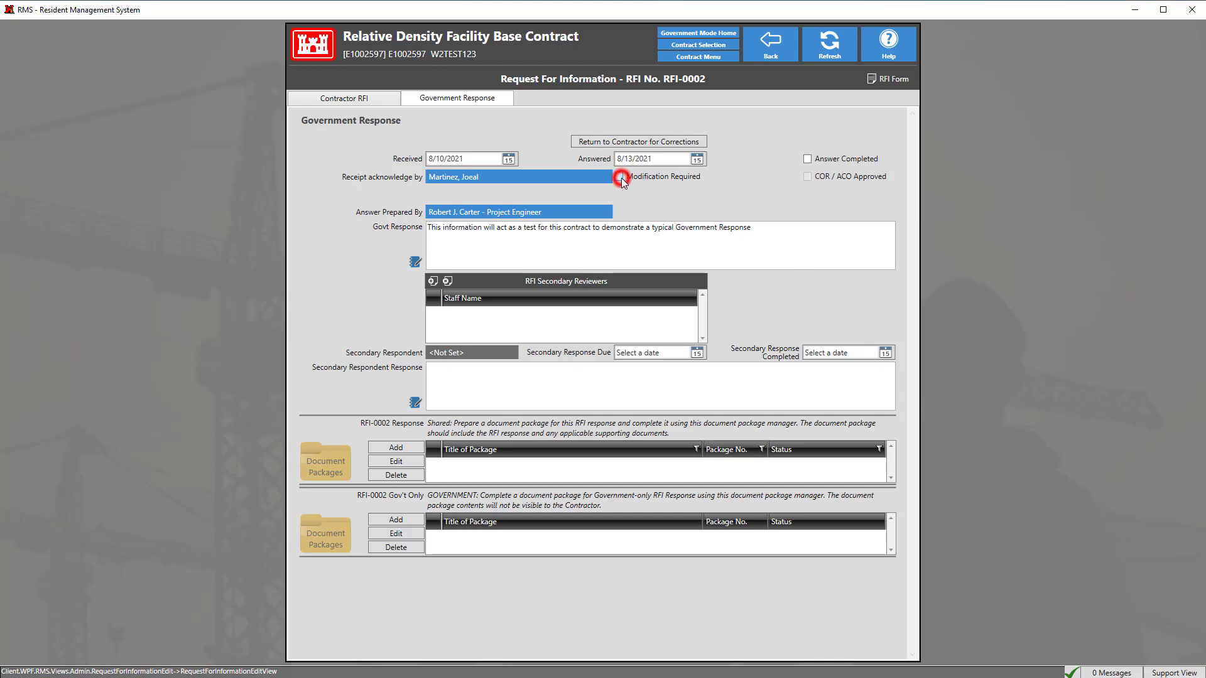
{"action": "left_click", "coordinate": [587, 199]}
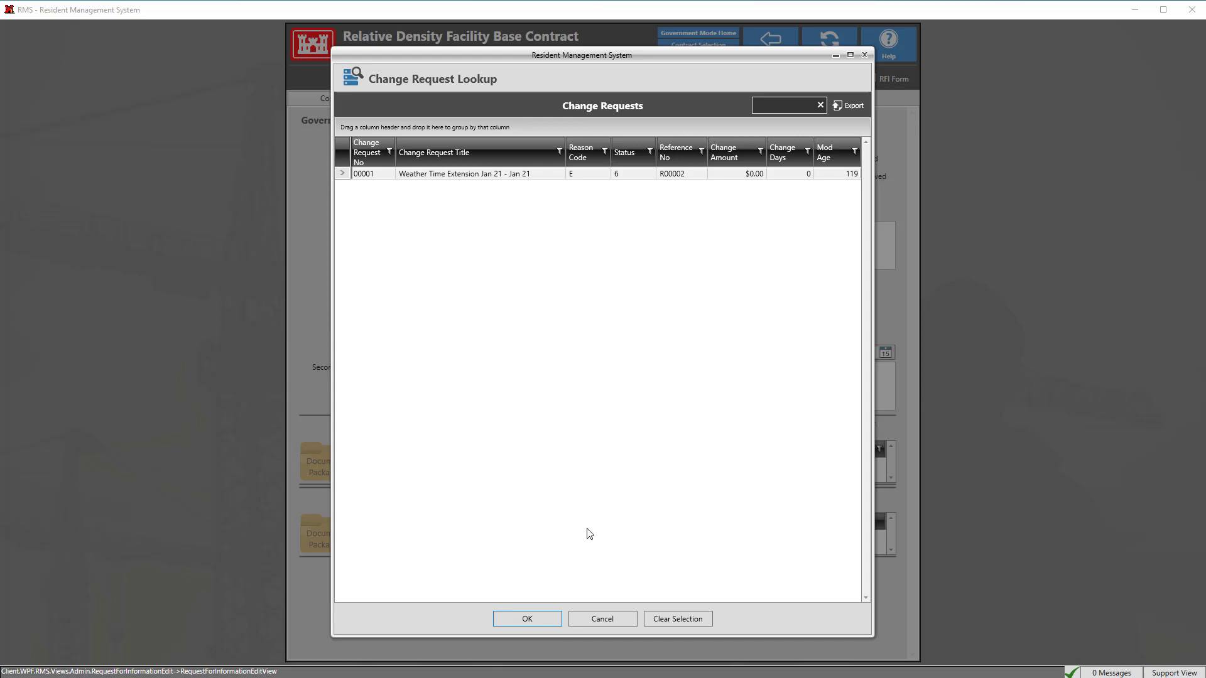
{"action": "left_click", "coordinate": [610, 619]}
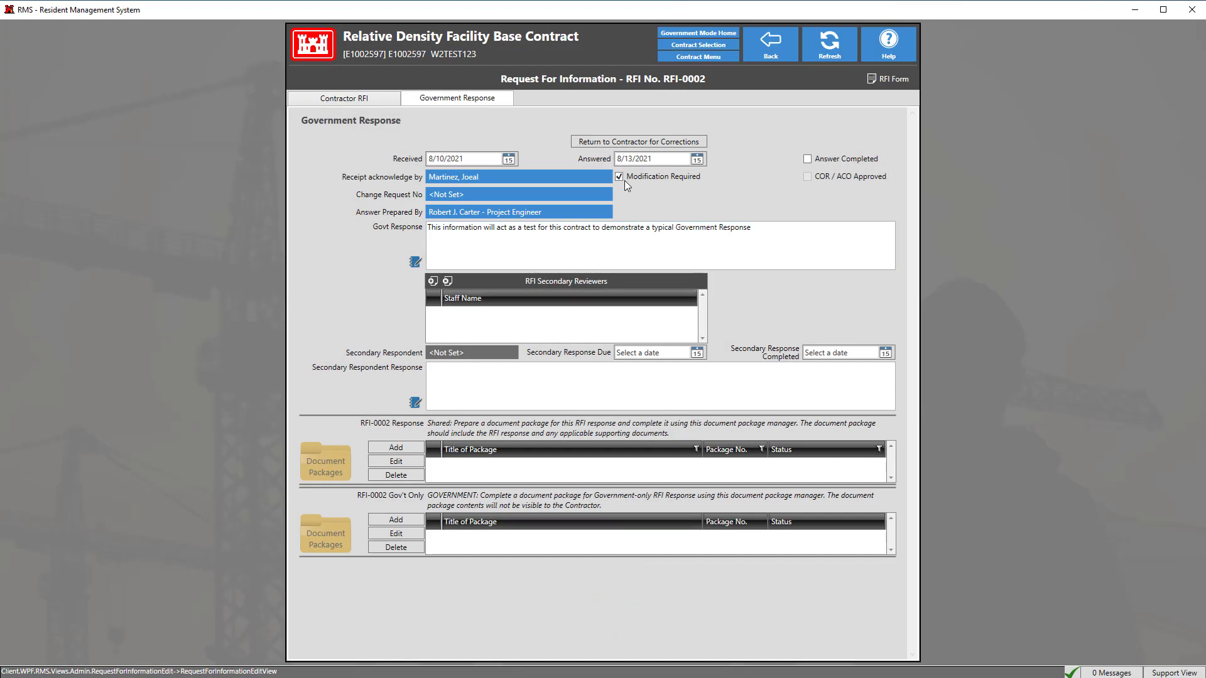
{"action": "left_click", "coordinate": [620, 177]}
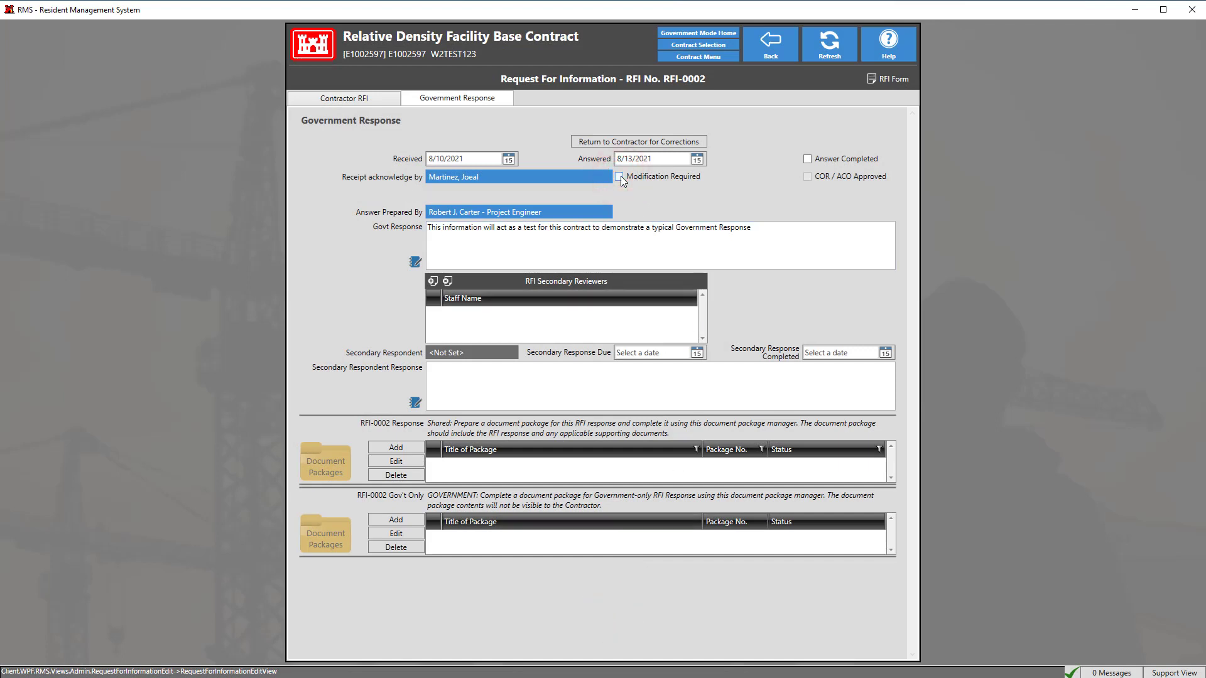
Check Answer Completed and COR / ACO Approved, then open the RFI-0002 Response package
{"action": "left_click", "coordinate": [809, 159]}
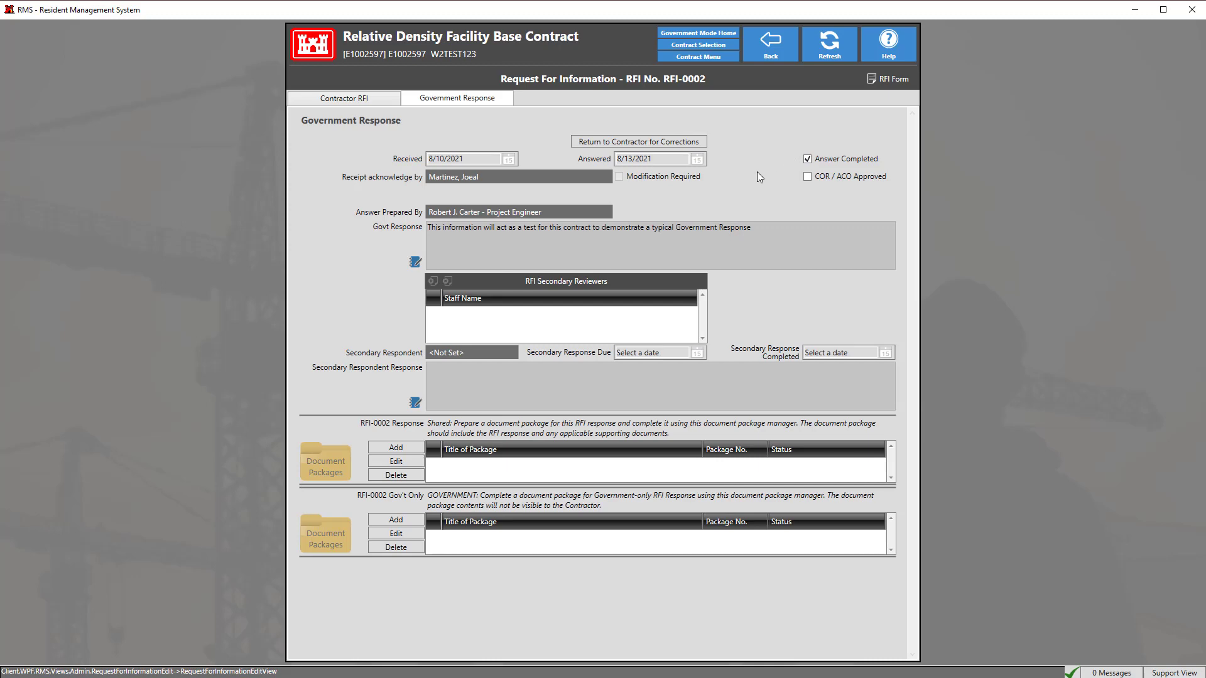
{"action": "left_click", "coordinate": [809, 177]}
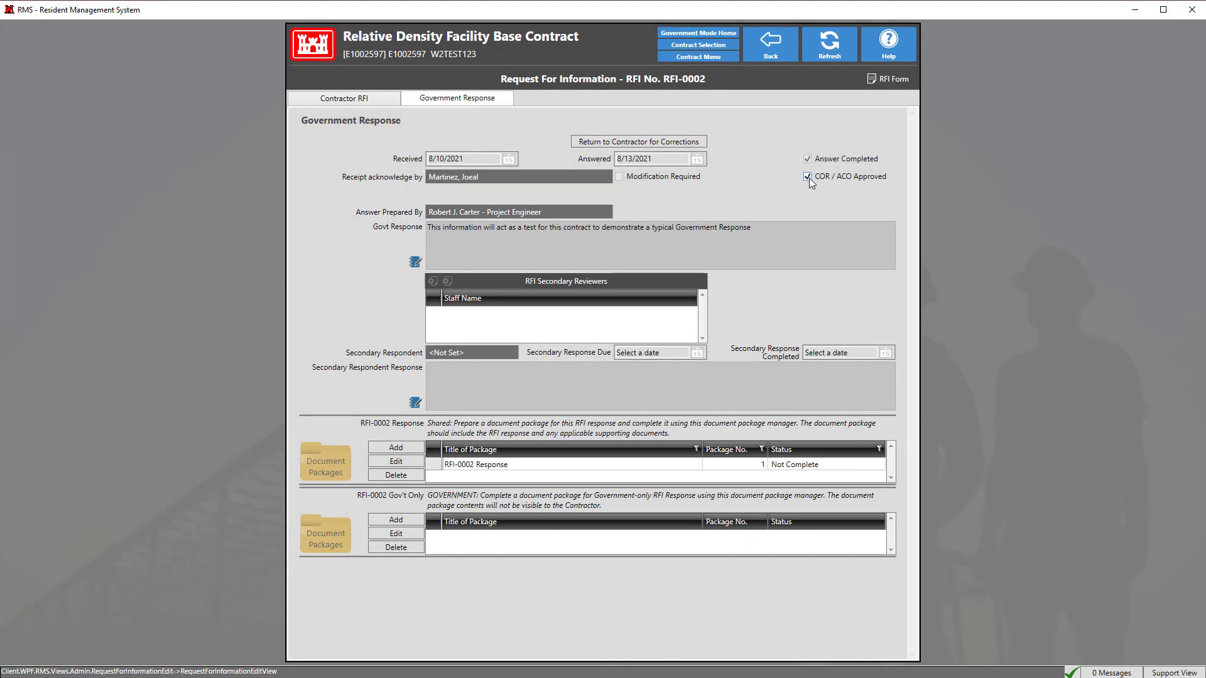
{"action": "left_click", "coordinate": [672, 464]}
{"action": "double_click", "coordinate": [672, 464]}
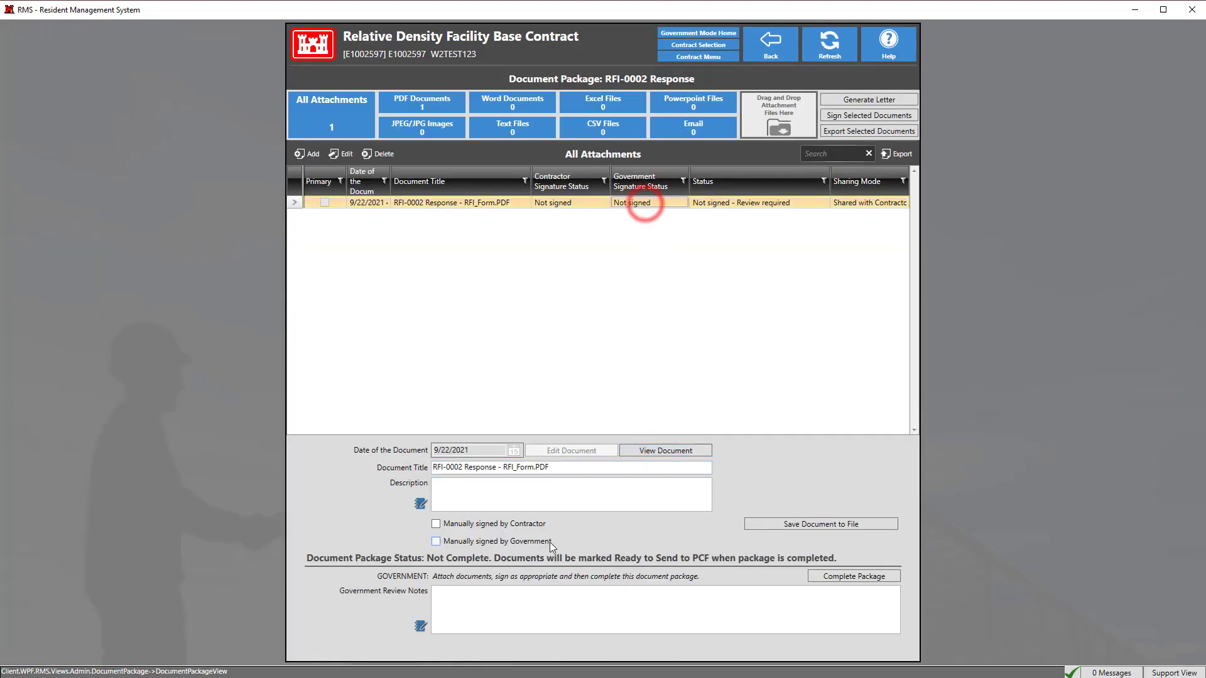
Mark the RFI-0002 Response package manually signed by Government, complete it, and go back
{"action": "left_click", "coordinate": [552, 542]}
{"action": "left_click", "coordinate": [860, 577]}
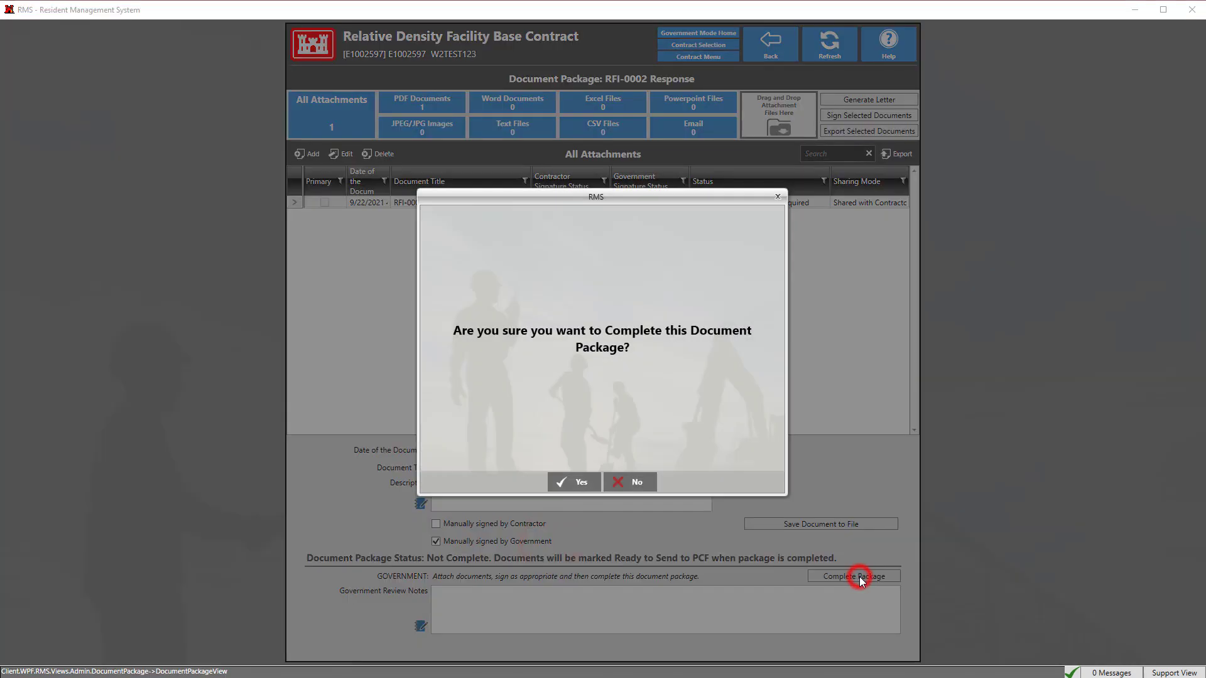
{"action": "left_click", "coordinate": [574, 482]}
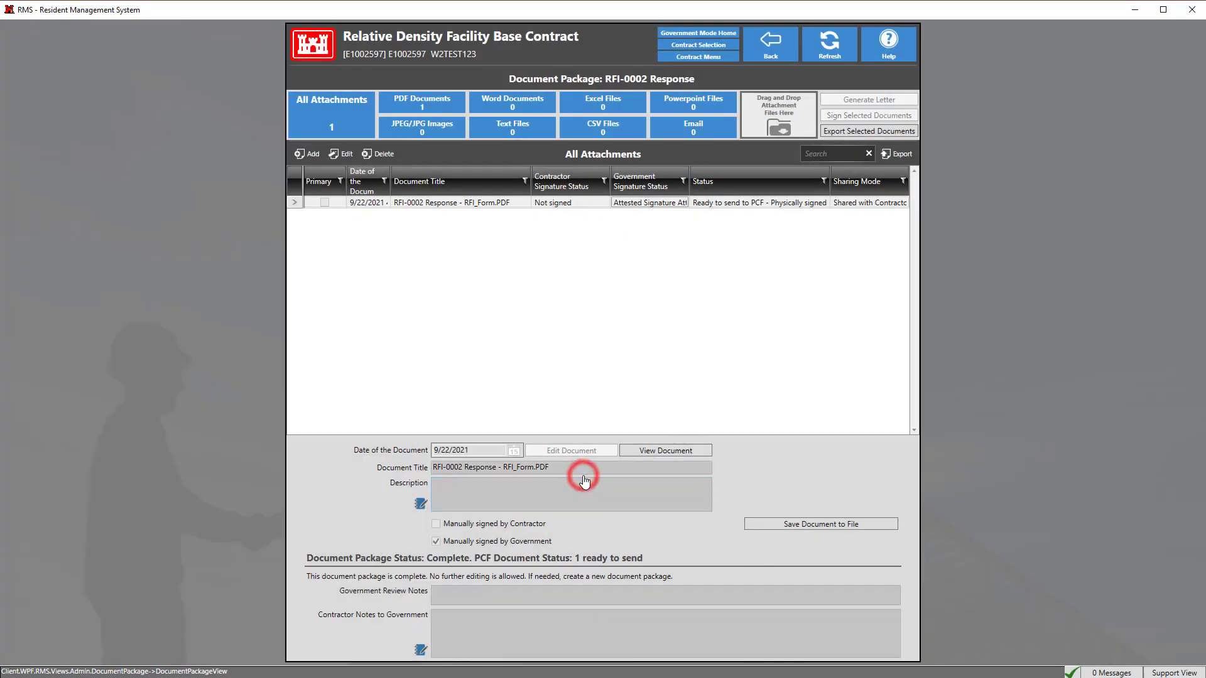
{"action": "left_click", "coordinate": [772, 55]}
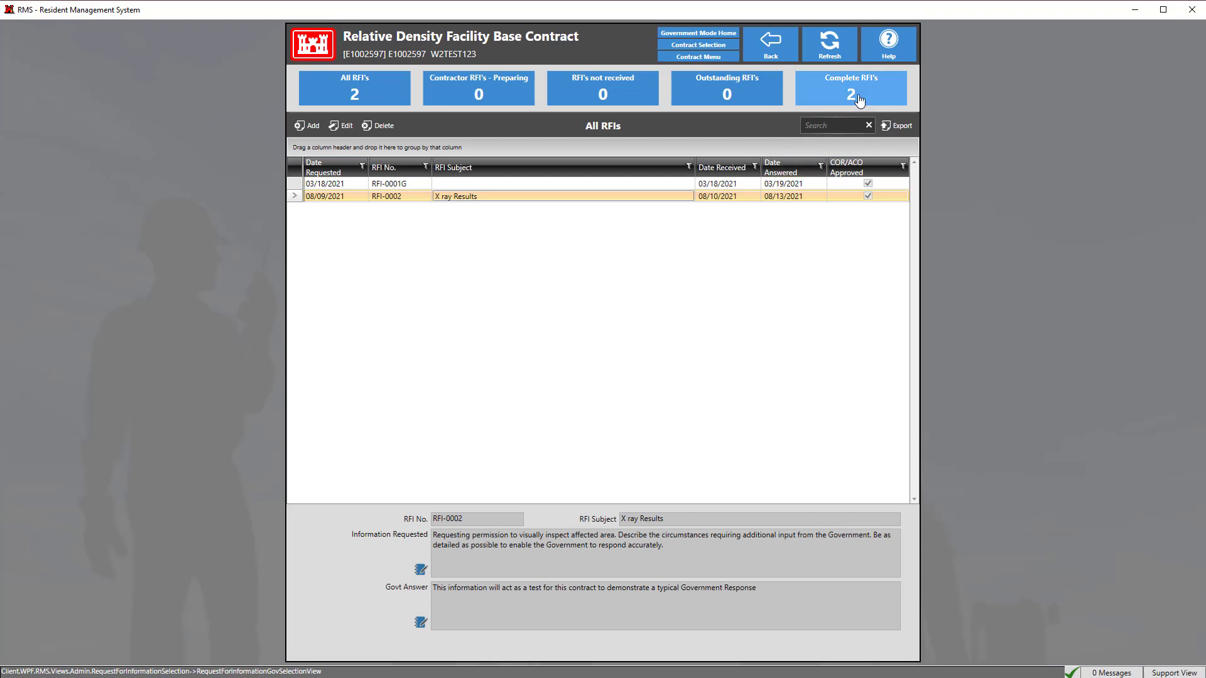
Filter to Complete RFI's and delete RFI-0001G, confirming the deletion
{"action": "left_click", "coordinate": [858, 96]}
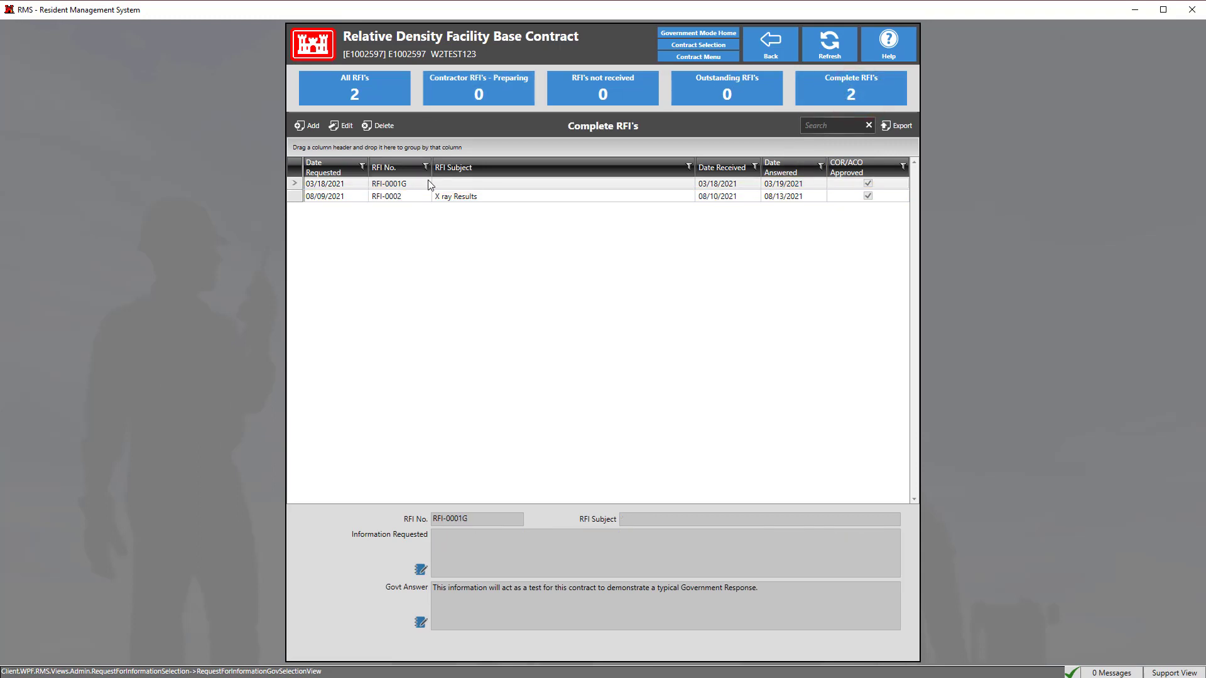
{"action": "left_click", "coordinate": [462, 199]}
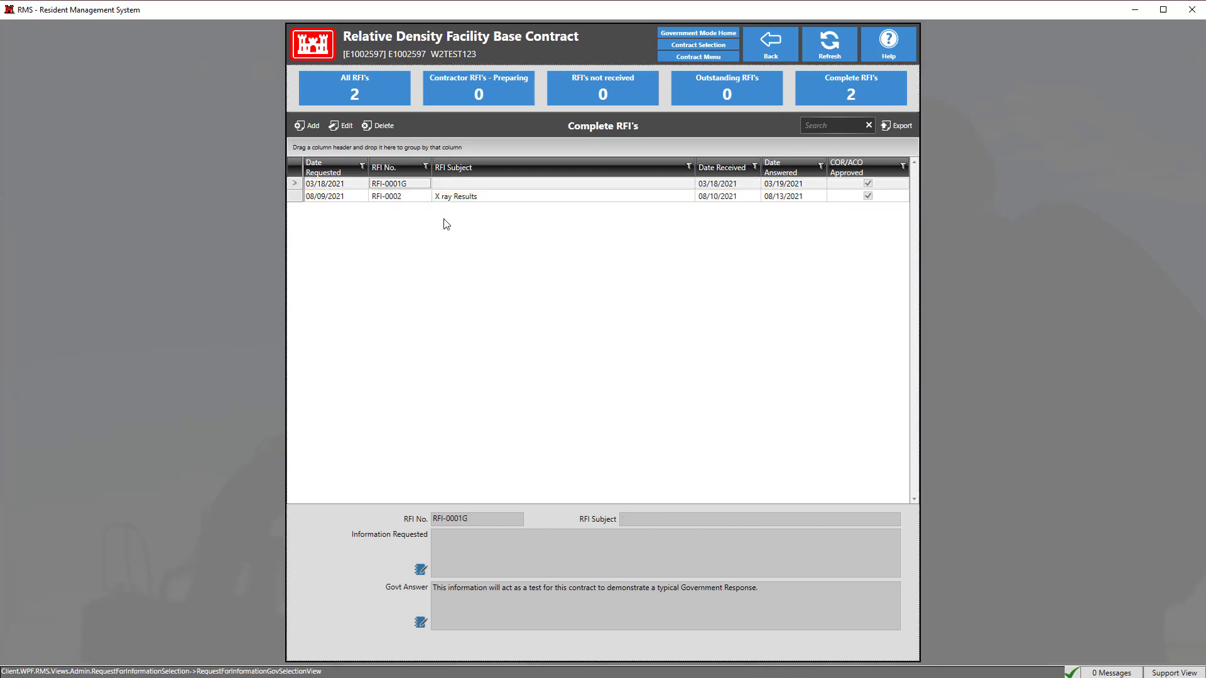
{"action": "left_click", "coordinate": [455, 184]}
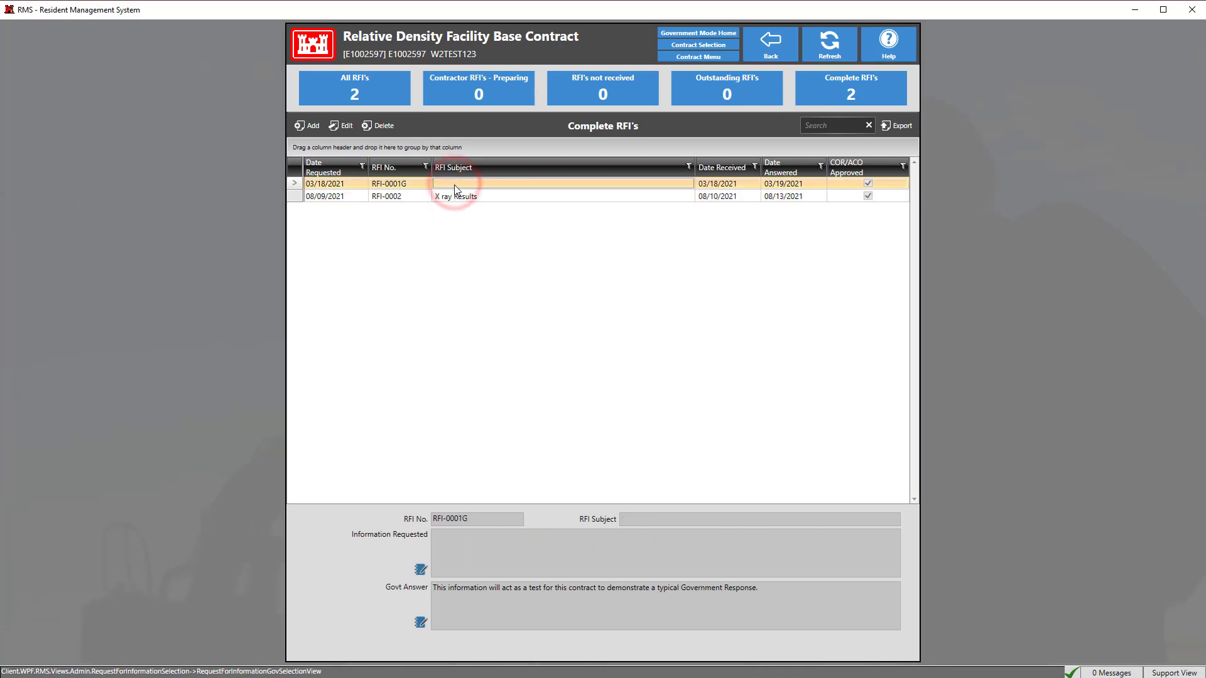
{"action": "left_click", "coordinate": [390, 131]}
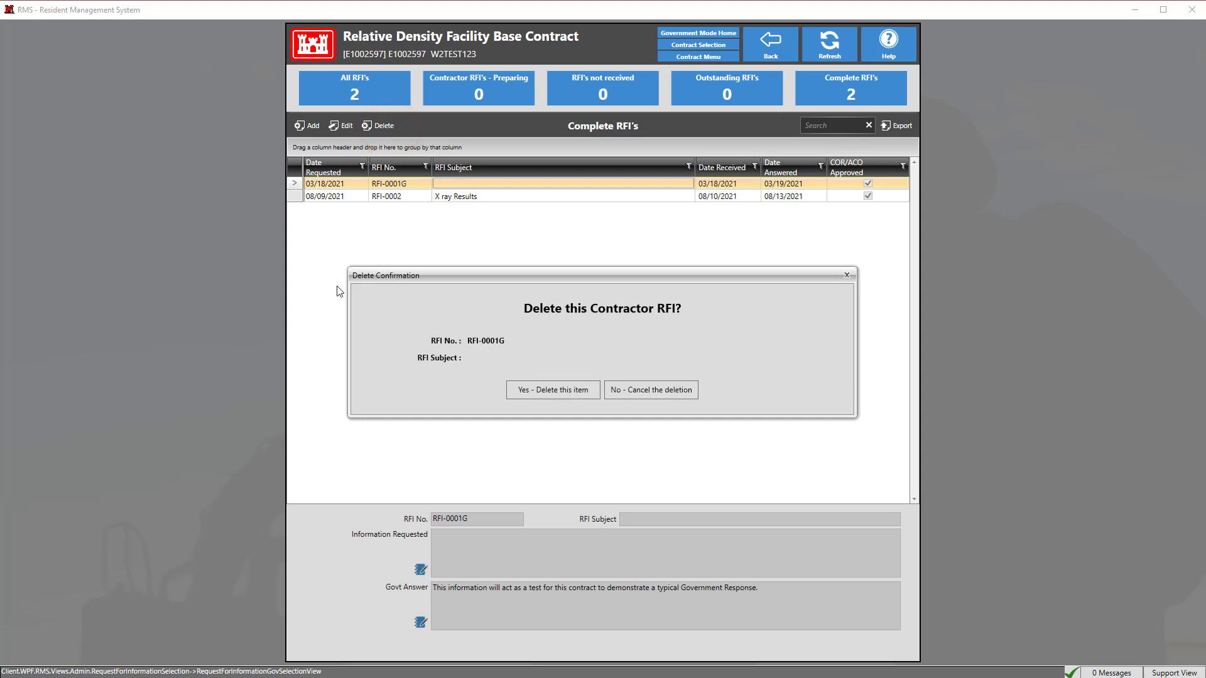
{"action": "left_click", "coordinate": [546, 387]}
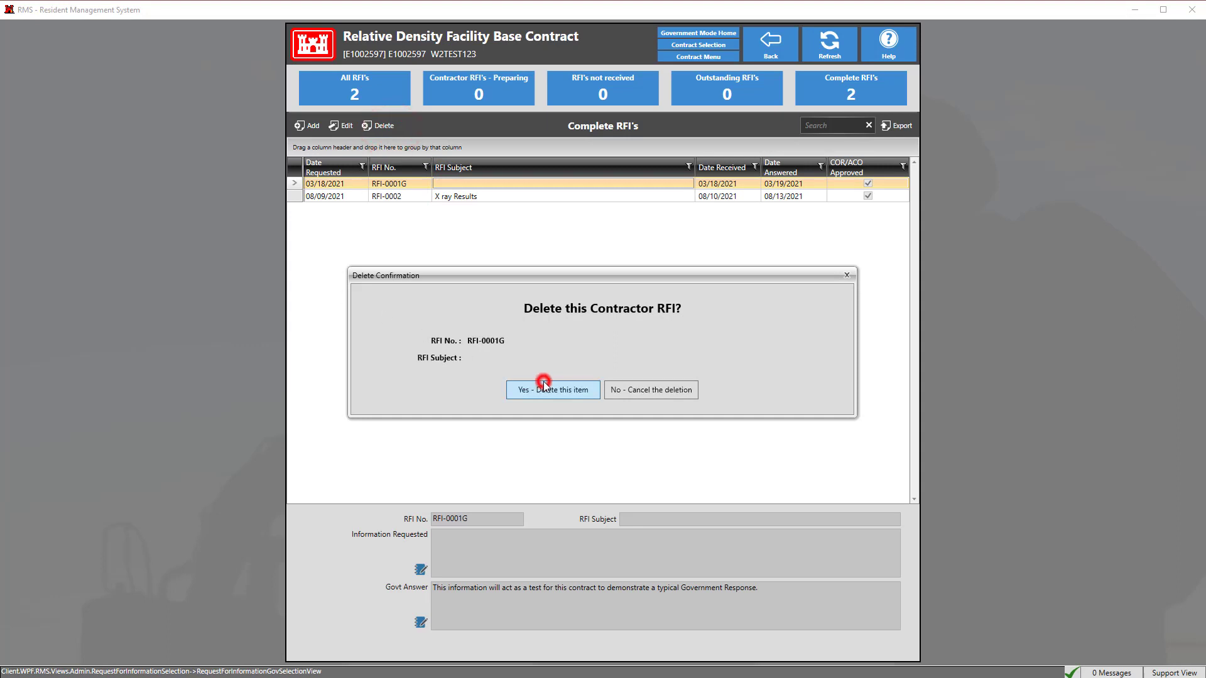